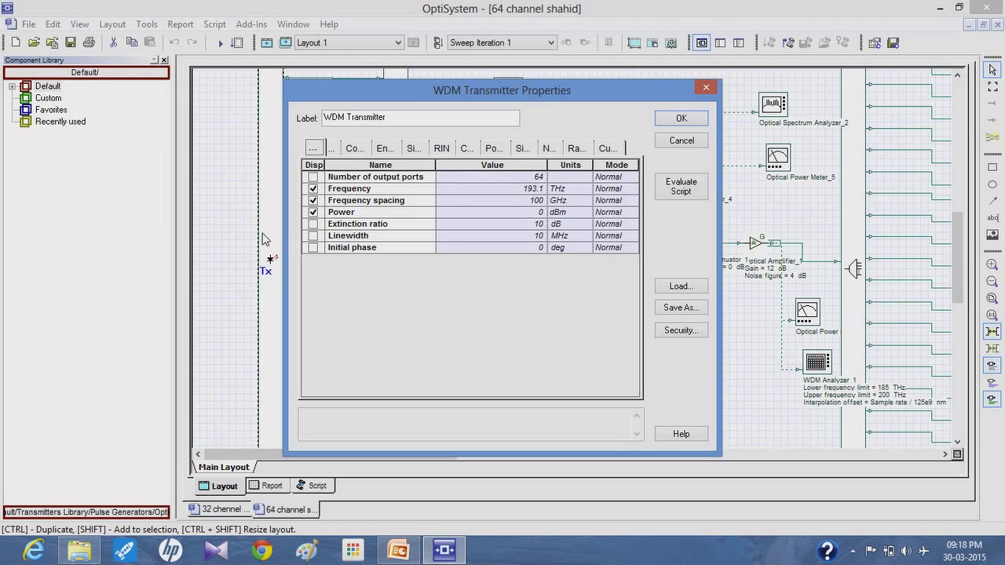
Close the WDM Transmitter properties and review the WDM Mux's main parameters and its full list of channel frequencies.
{"action": "left_click", "coordinate": [710, 88]}
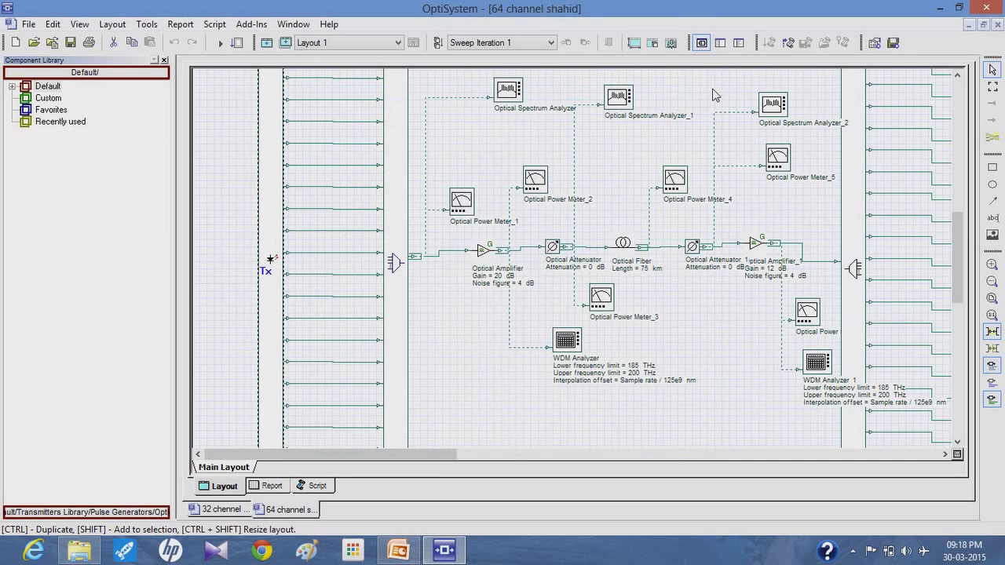
{"action": "double_click", "coordinate": [403, 209]}
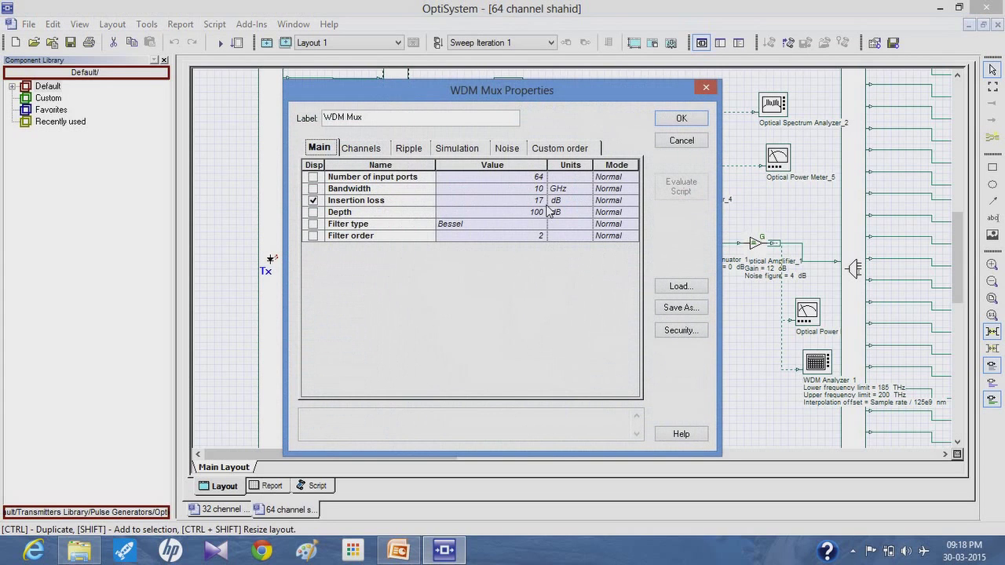
{"action": "left_click", "coordinate": [373, 151]}
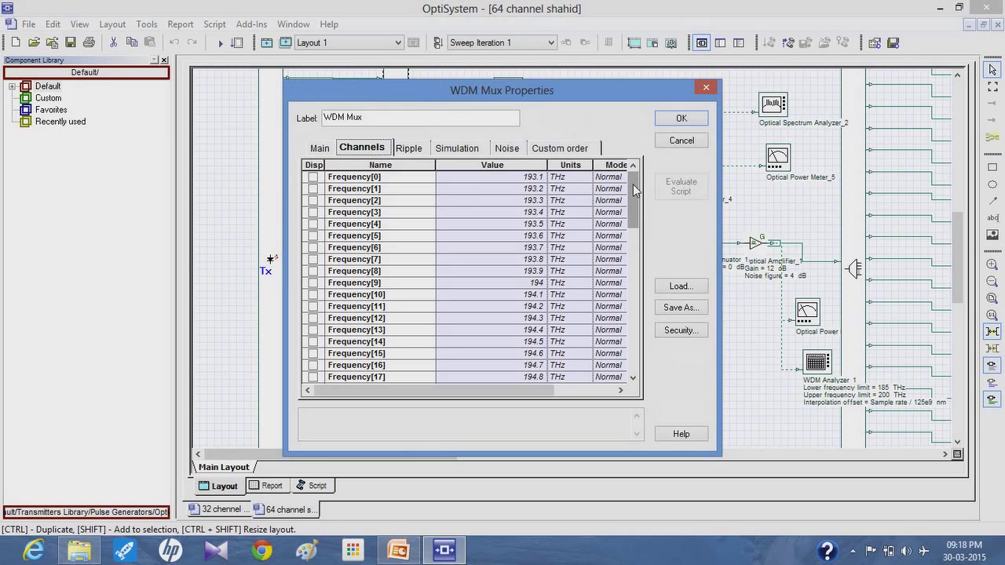
{"action": "left_click_drag", "start_coordinate": [634, 188], "coordinate": [634, 333]}
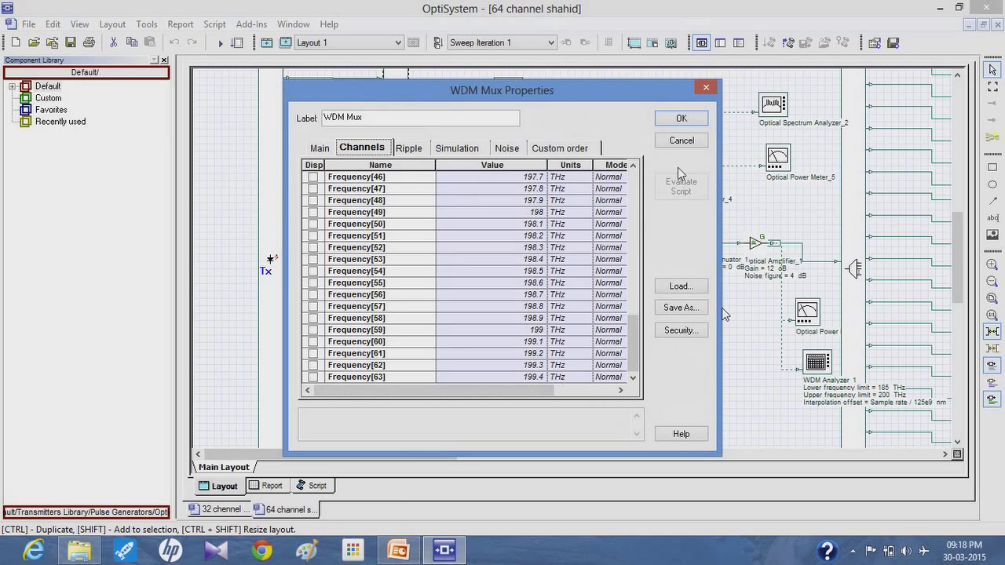
{"action": "left_click", "coordinate": [679, 118]}
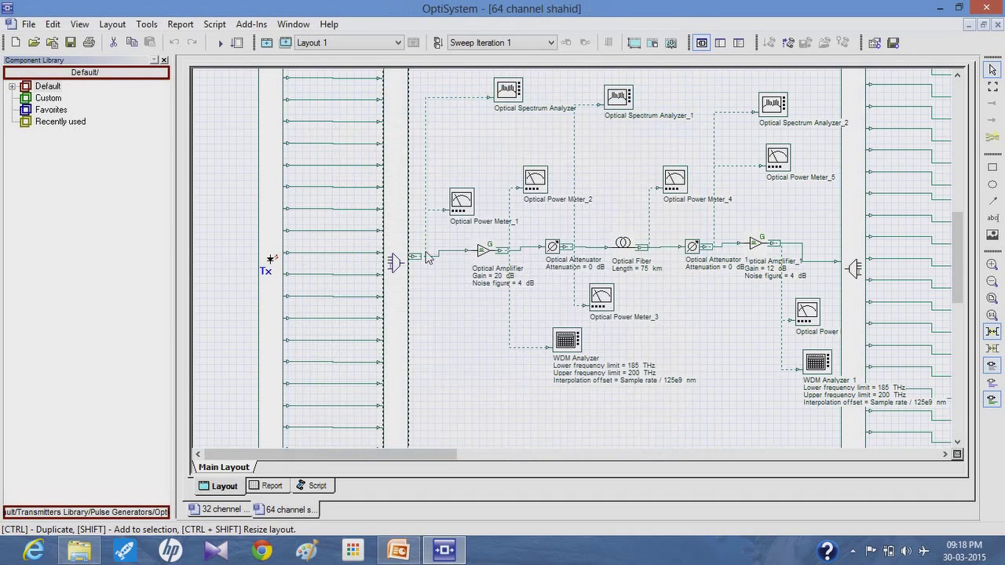
Check the total power on Optical Power Meter_1 at the multiplexer output.
{"action": "double_click", "coordinate": [463, 201]}
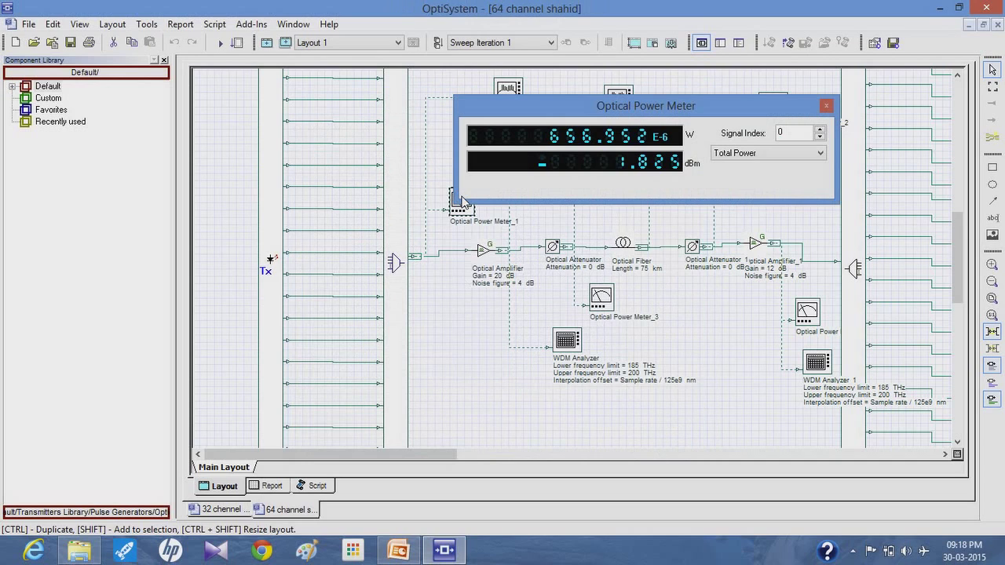
{"action": "left_click", "coordinate": [825, 105]}
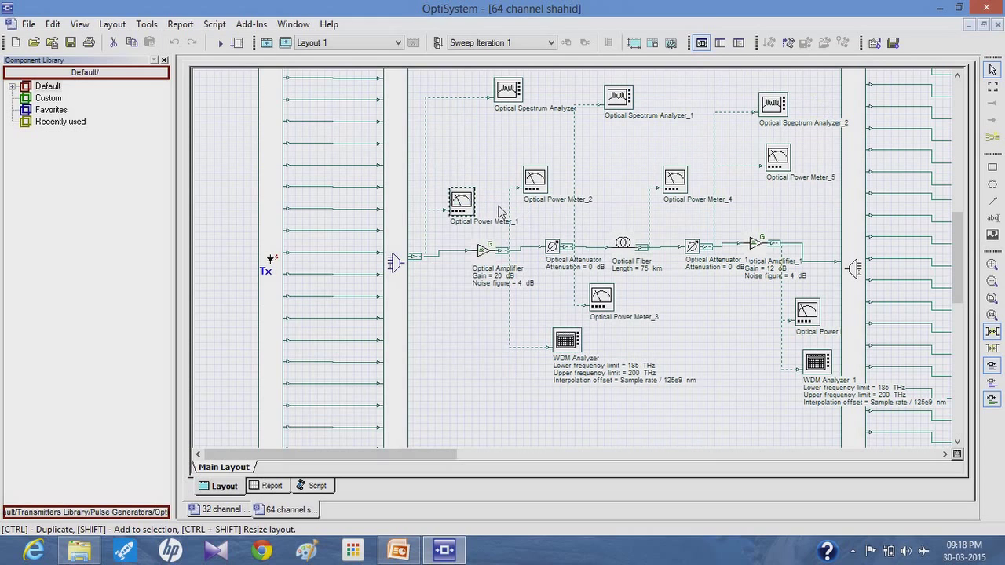
{"action": "left_click", "coordinate": [482, 181]}
Review the Optical Fiber's main parameters and check the total power on Optical Power Meter_4 after the fiber.
{"action": "double_click", "coordinate": [619, 244]}
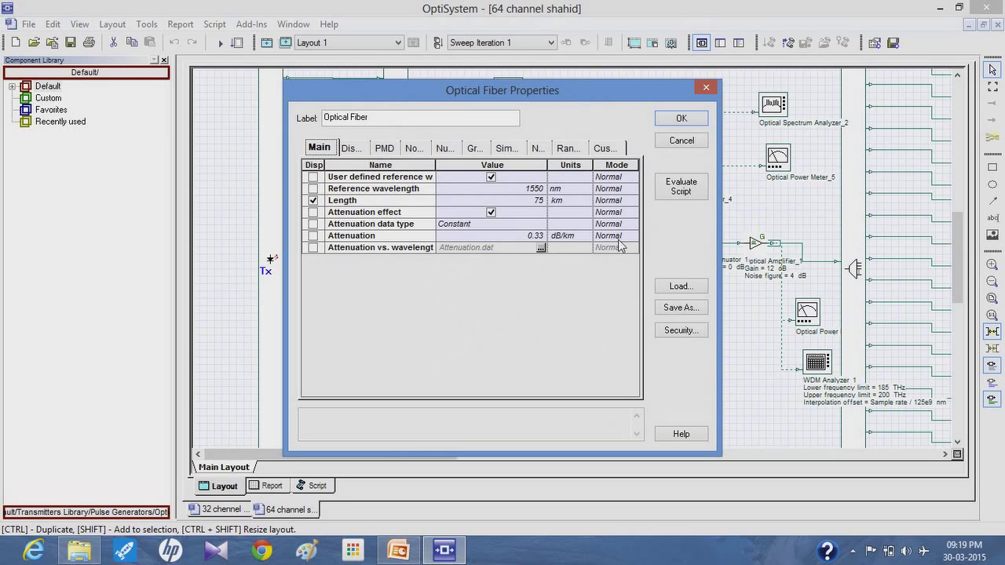
{"action": "left_click", "coordinate": [678, 117]}
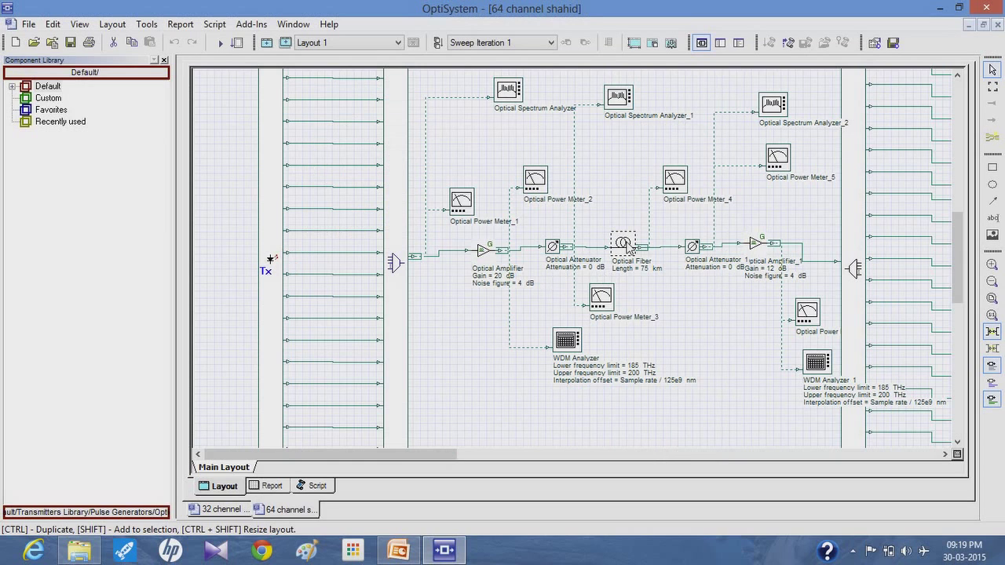
{"action": "double_click", "coordinate": [675, 180]}
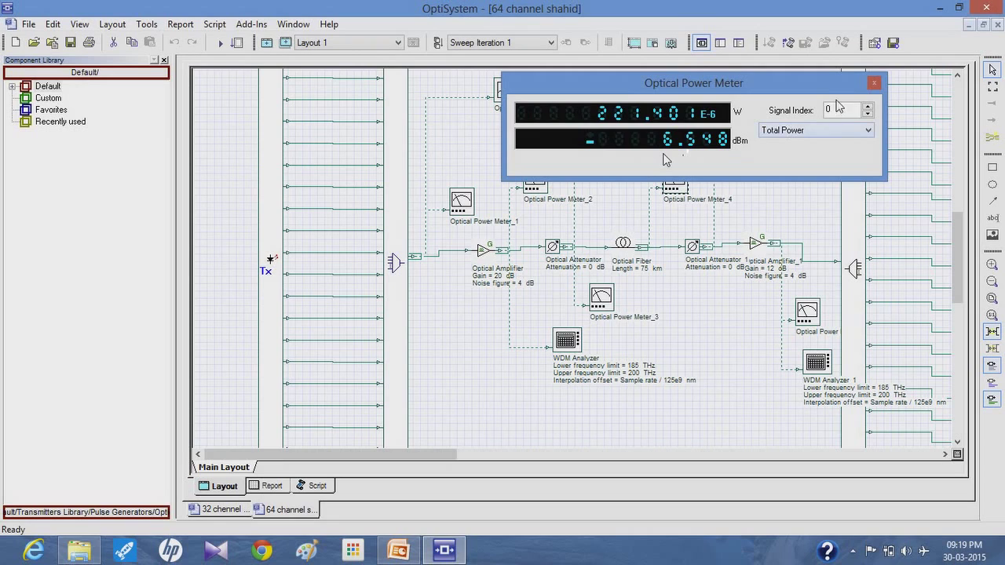
{"action": "left_click", "coordinate": [874, 83]}
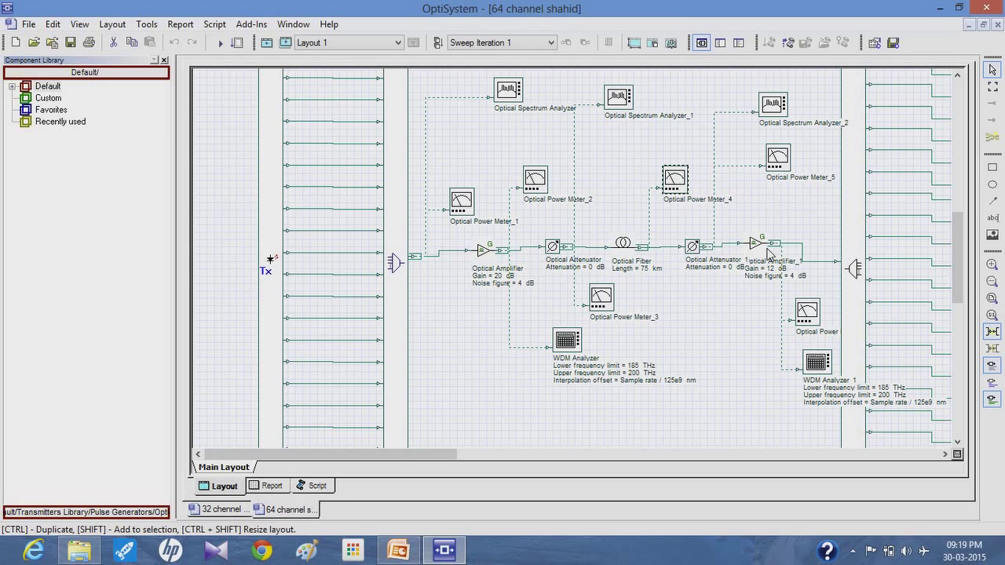
Shift Optical Amplifier_1 slightly to the right, away from Optical Attenuator_1.
{"action": "left_click_drag", "start_coordinate": [752, 249], "coordinate": [745, 250]}
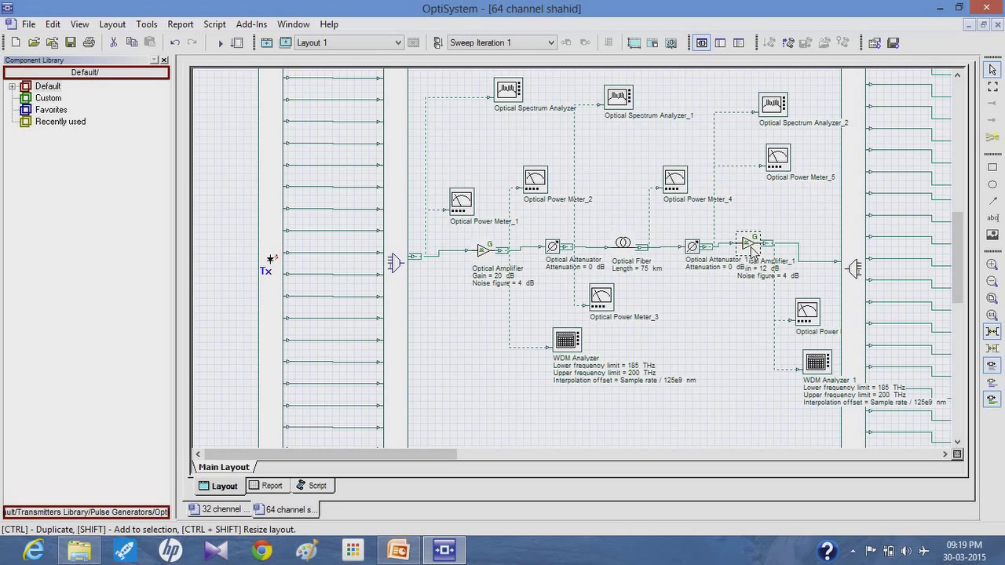
{"action": "left_click_drag", "start_coordinate": [751, 249], "coordinate": [766, 249]}
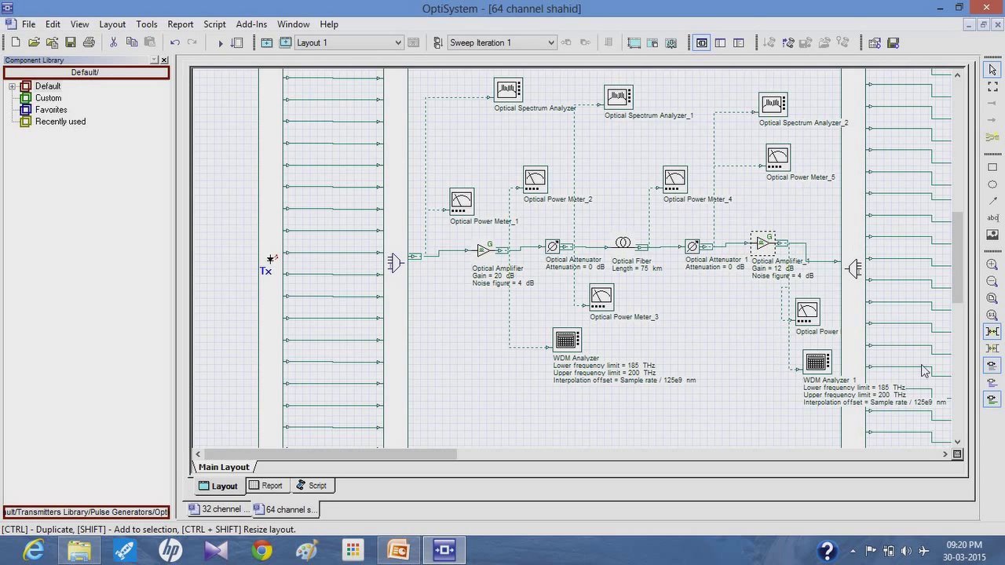
Check the total power on Optical Power Meter_7 at the demultiplexer's first output.
{"action": "left_click", "coordinate": [944, 454]}
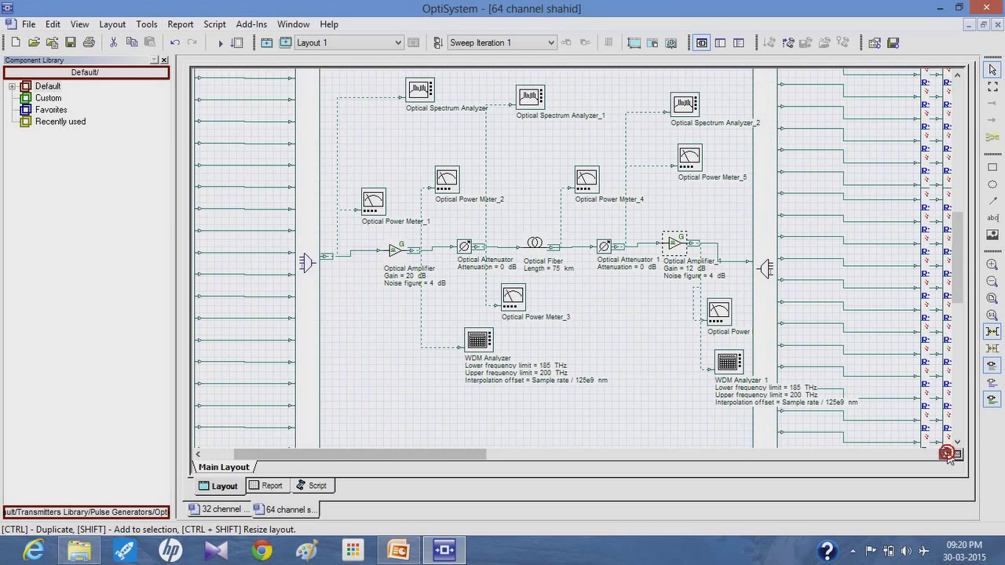
{"action": "left_click", "coordinate": [946, 453]}
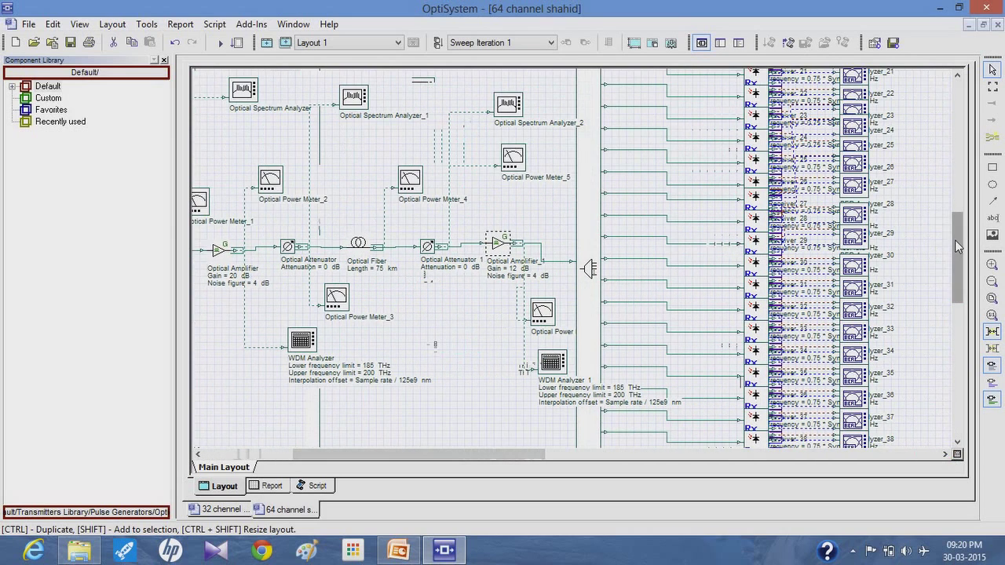
{"action": "left_click_drag", "start_coordinate": [956, 245], "coordinate": [958, 110]}
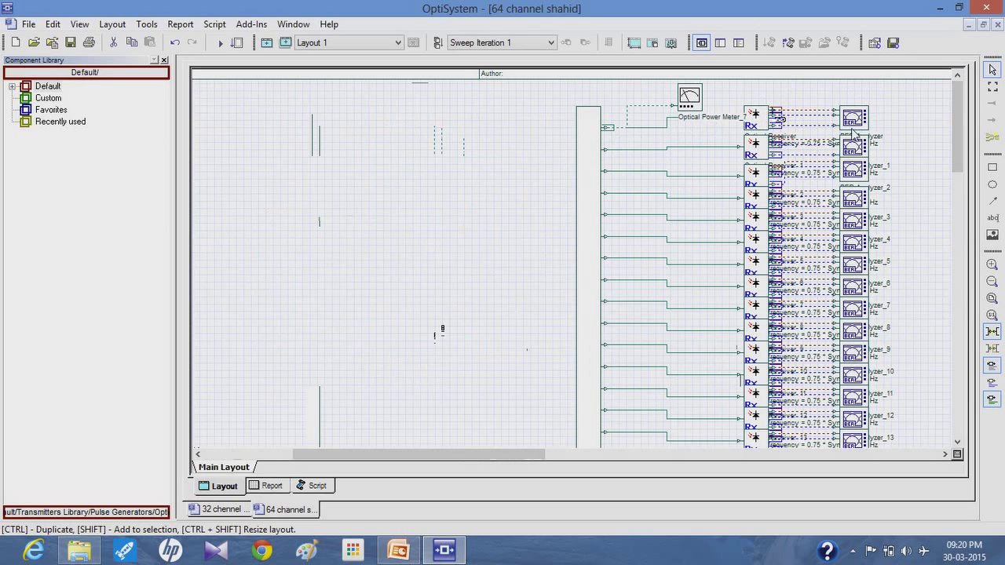
{"action": "double_click", "coordinate": [681, 102]}
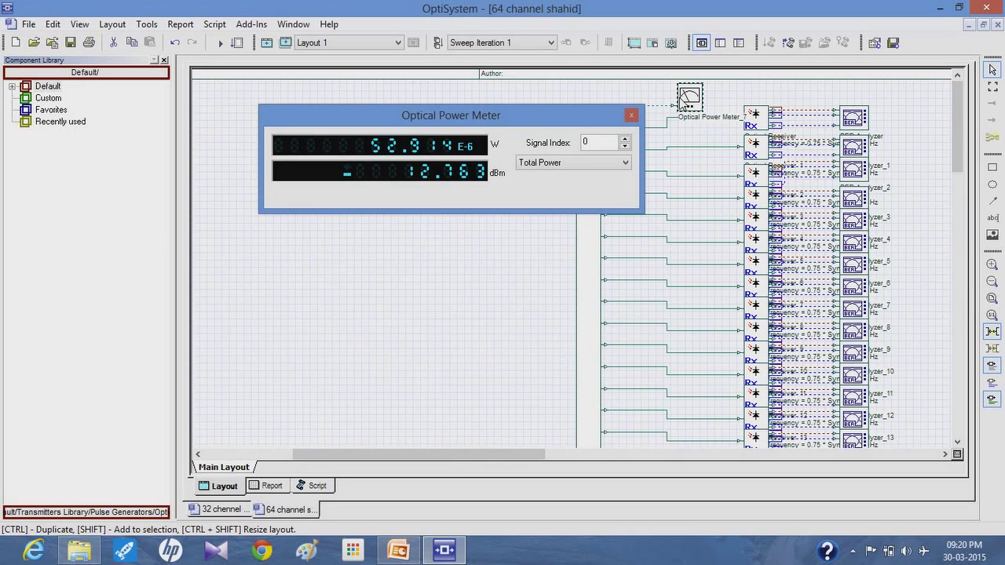
{"action": "left_click", "coordinate": [631, 117]}
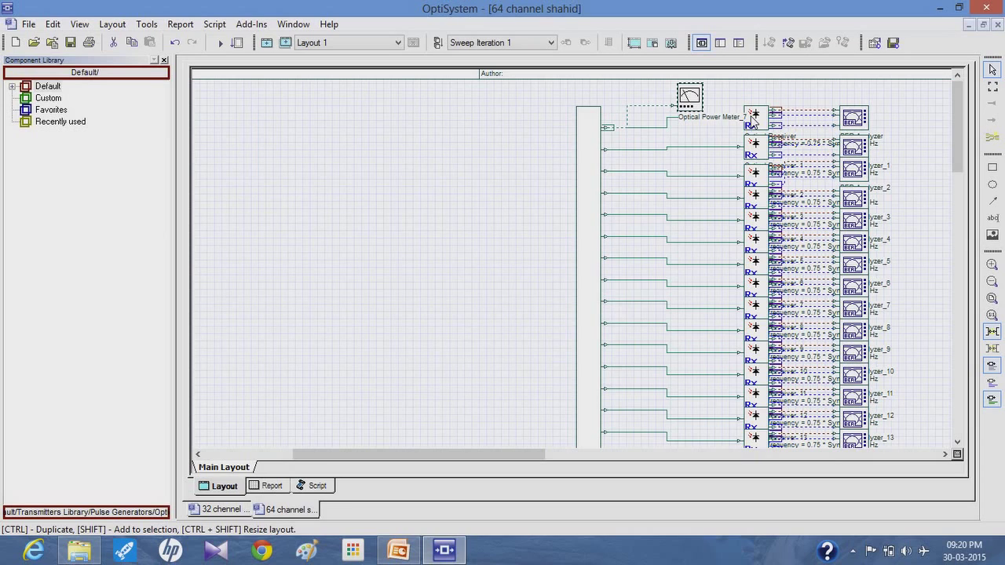
Open the first receiver's BER Analyzer, then widen and reposition its window so the whole graph and its view selectors fit on screen.
{"action": "double_click", "coordinate": [854, 119]}
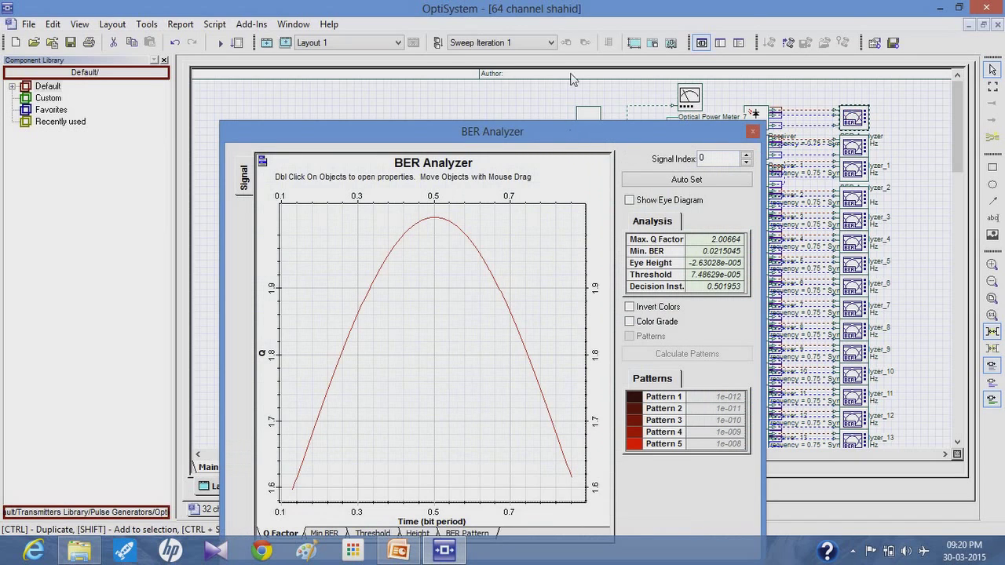
{"action": "left_click_drag", "start_coordinate": [569, 121], "coordinate": [562, 33]}
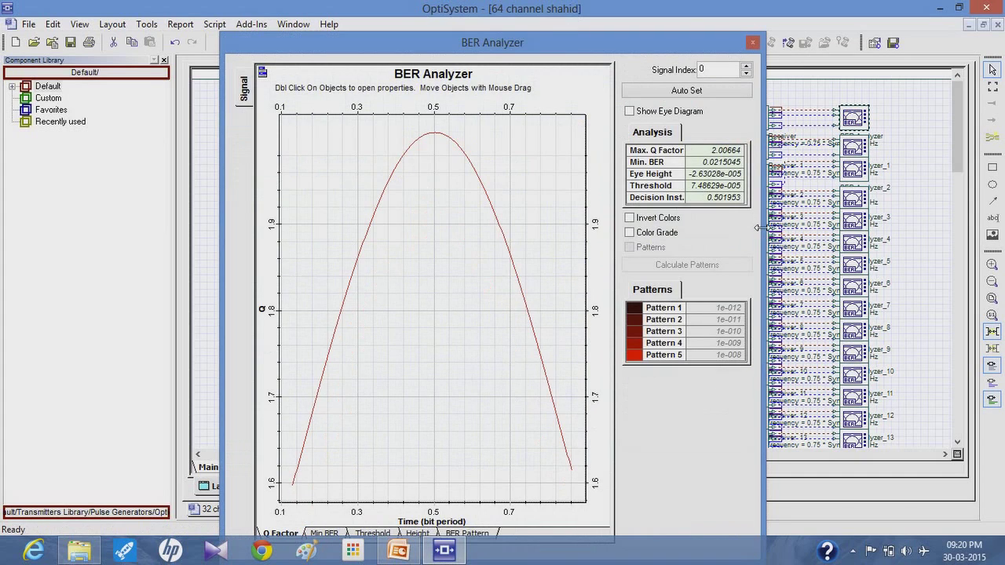
{"action": "left_click_drag", "start_coordinate": [757, 226], "coordinate": [906, 202]}
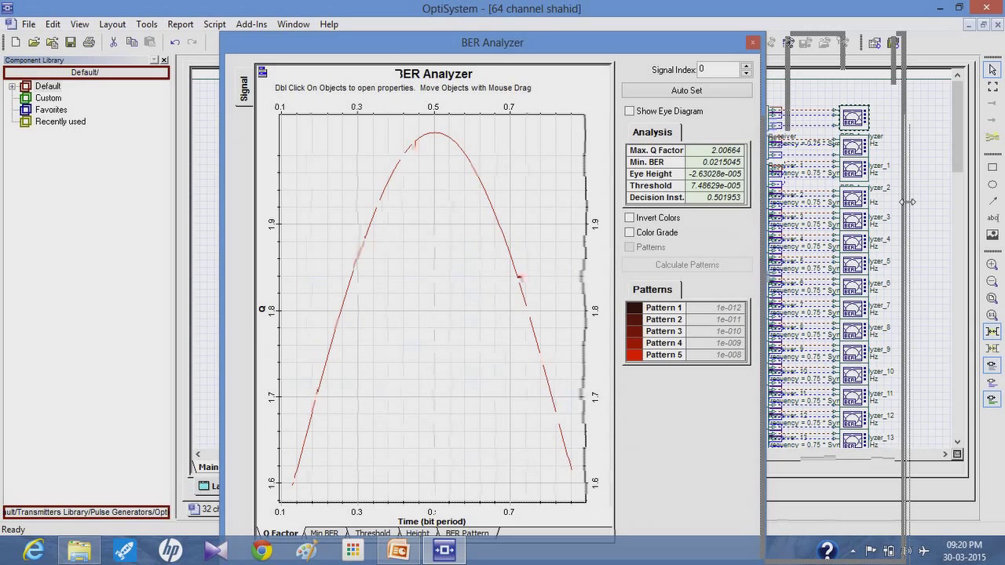
{"action": "left_click_drag", "start_coordinate": [906, 202], "coordinate": [907, 202]}
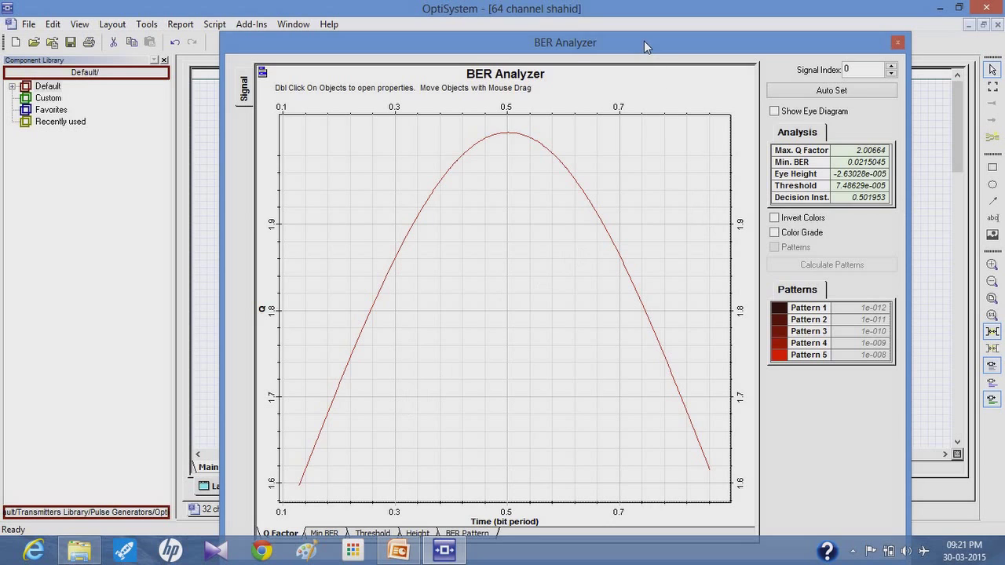
{"action": "left_click_drag", "start_coordinate": [643, 41], "coordinate": [643, 39]}
{"action": "mouse_move", "coordinate": [640, 28]}
{"action": "left_mouse_down"}
{"action": "mouse_move", "coordinate": [639, 39]}
{"action": "mouse_move", "coordinate": [648, 10]}
{"action": "left_mouse_up"}
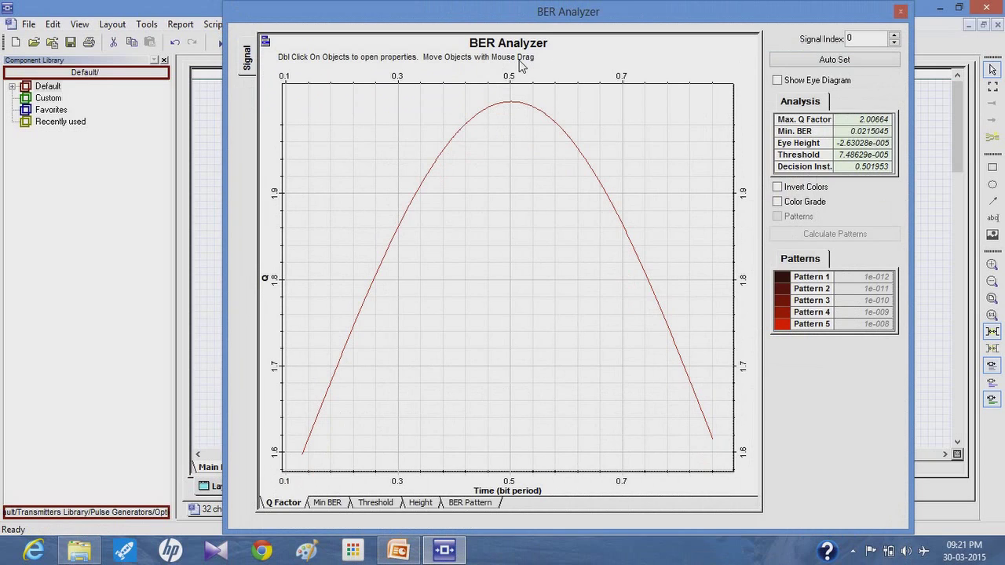
Examine the Min BER, Threshold, Height and BER Pattern graphs, then the Q Factor with the eye diagram shown, and close the analyzer.
{"action": "left_click", "coordinate": [328, 503]}
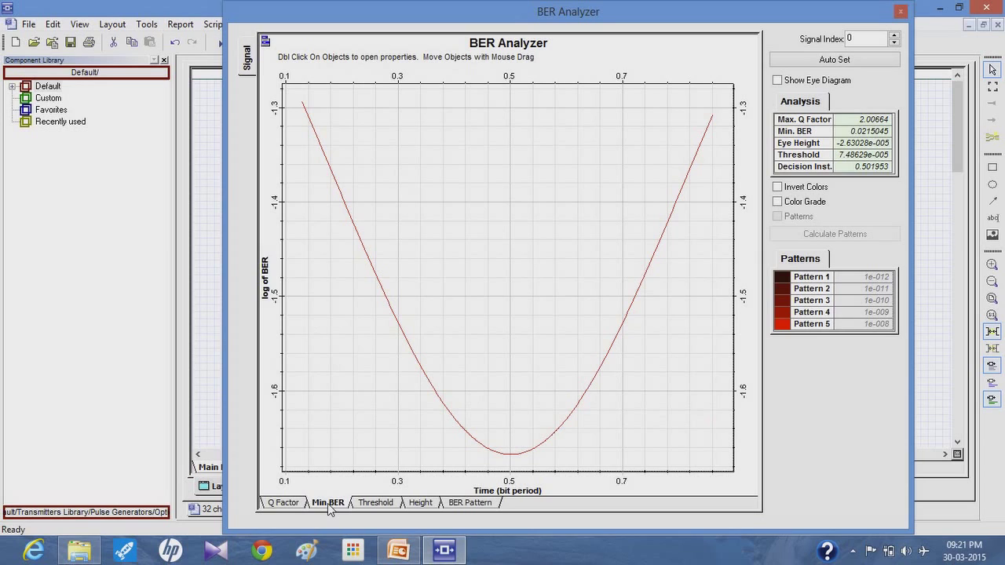
{"action": "left_click", "coordinate": [372, 508]}
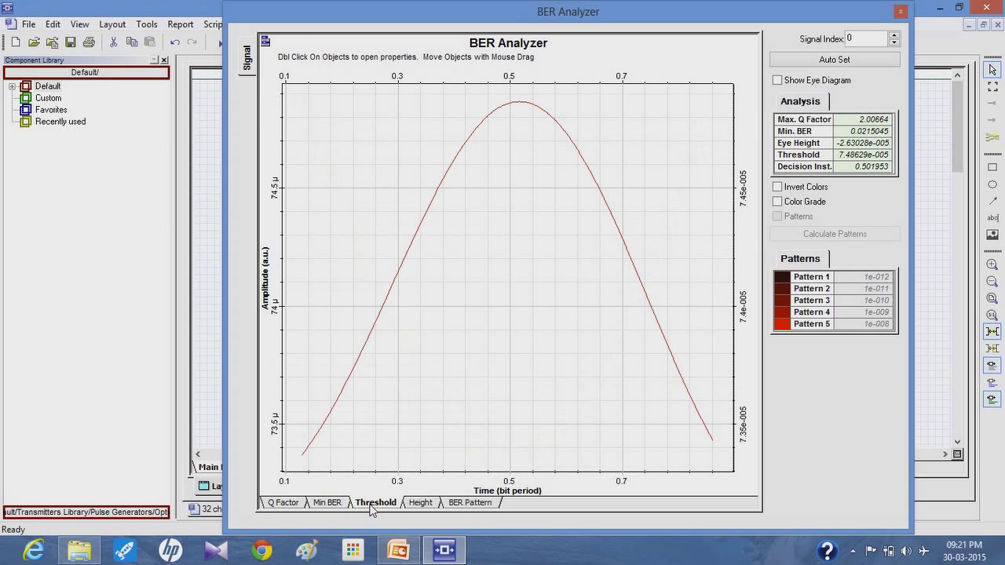
{"action": "left_click", "coordinate": [419, 503]}
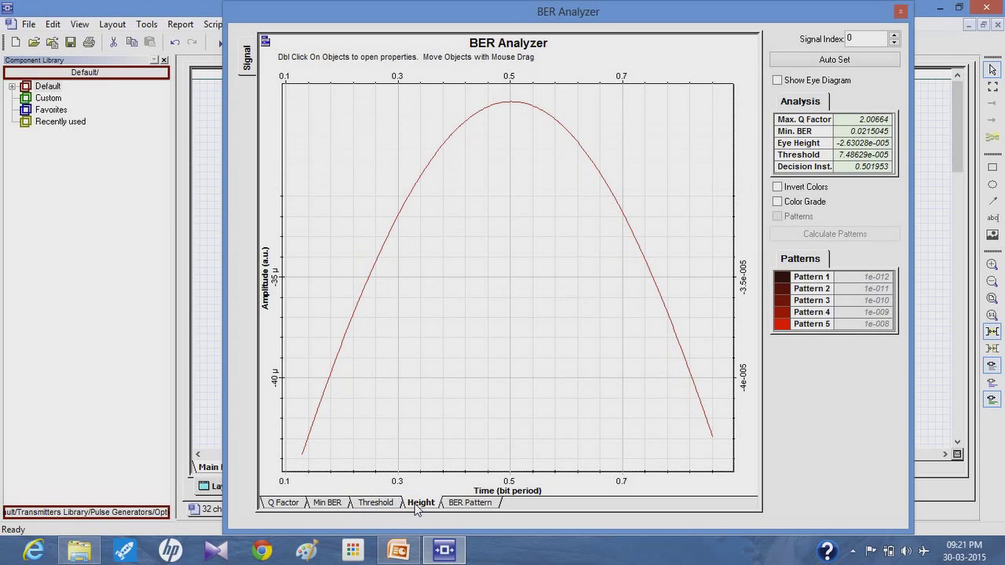
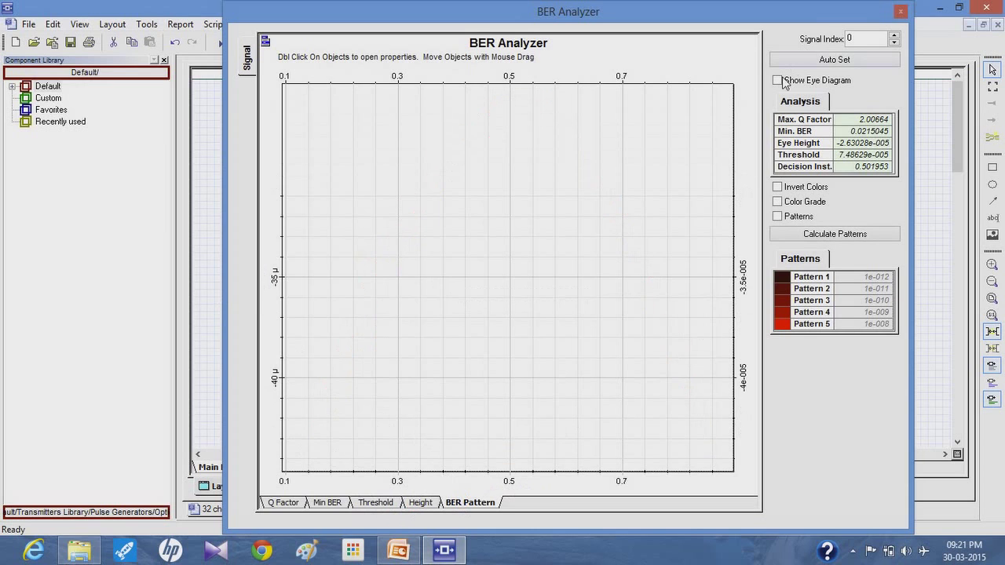
{"action": "left_click", "coordinate": [778, 81]}
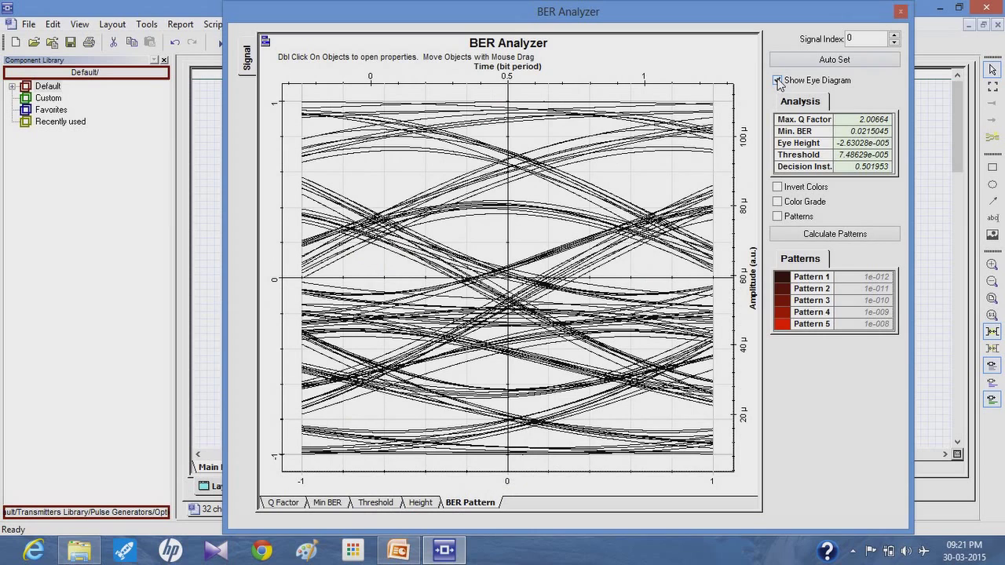
{"action": "left_click", "coordinate": [282, 503]}
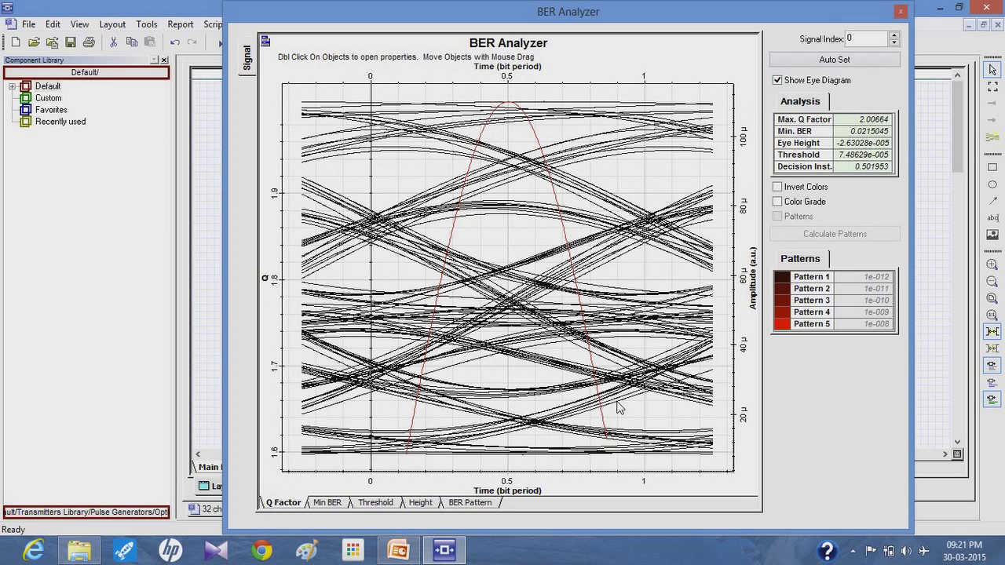
{"action": "left_click", "coordinate": [902, 11]}
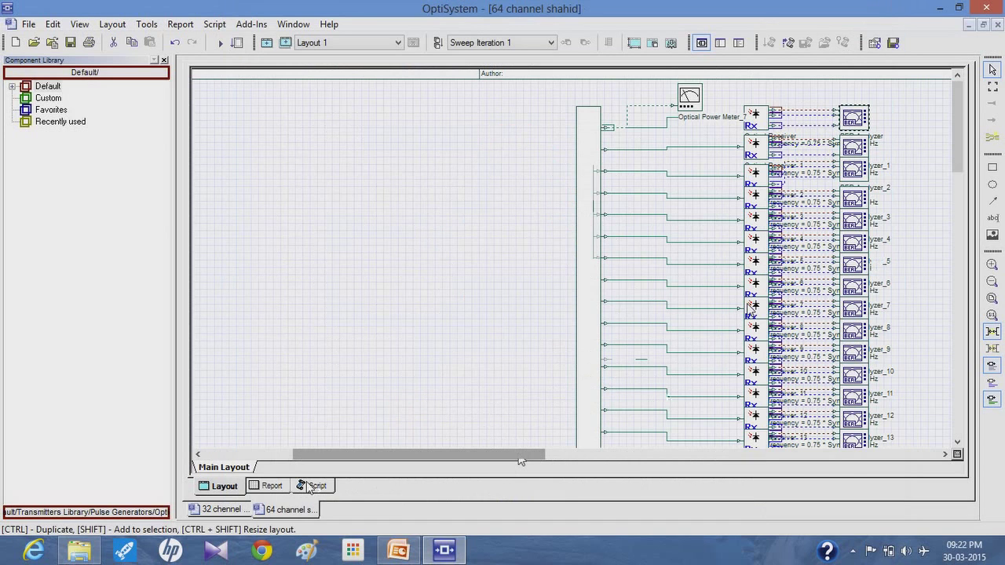
Review the WDM Transmitter's frequency, frequency spacing and power parameters, leaving them as they are.
{"action": "left_click_drag", "start_coordinate": [958, 94], "coordinate": [957, 169]}
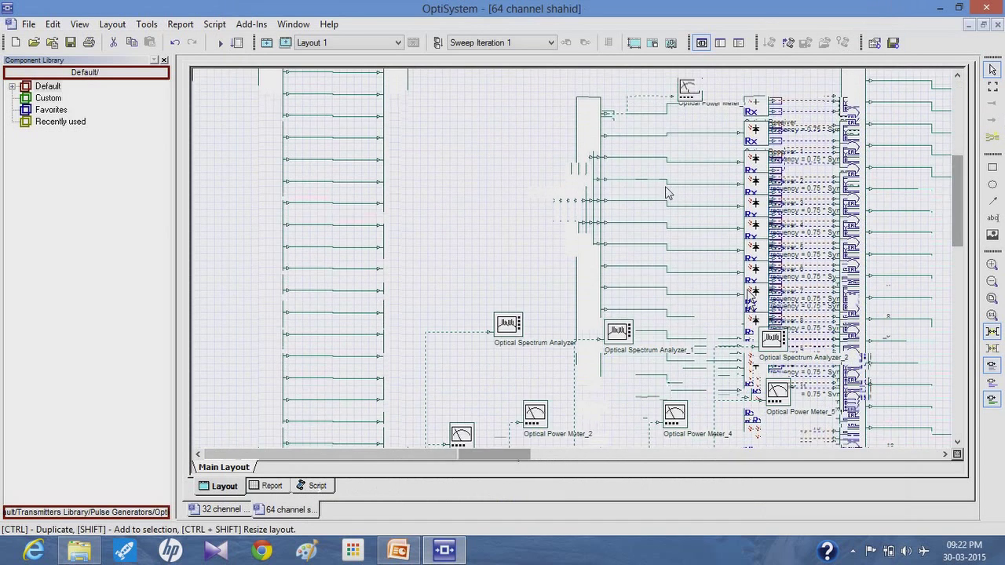
{"action": "double_click", "coordinate": [275, 194]}
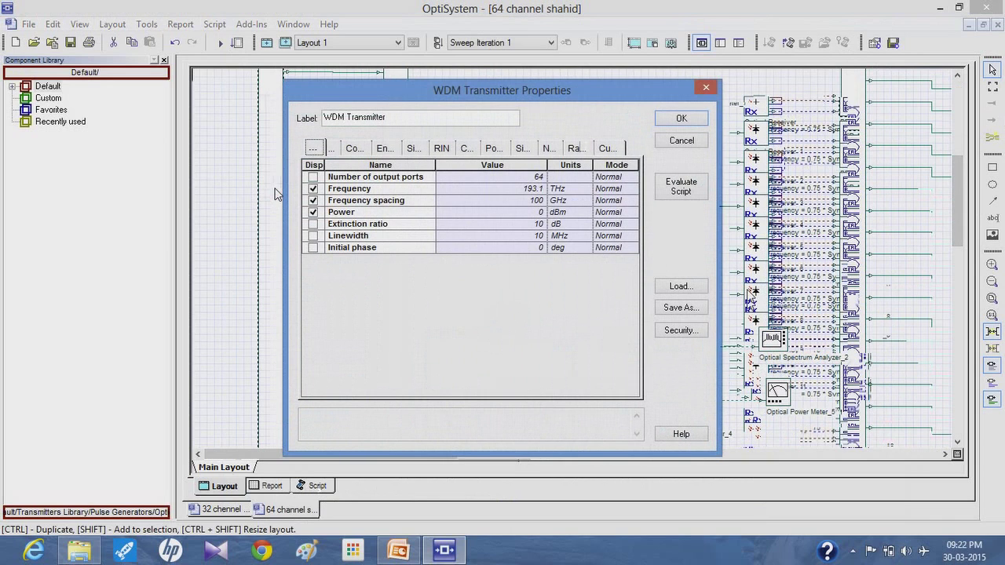
{"action": "left_click", "coordinate": [707, 89]}
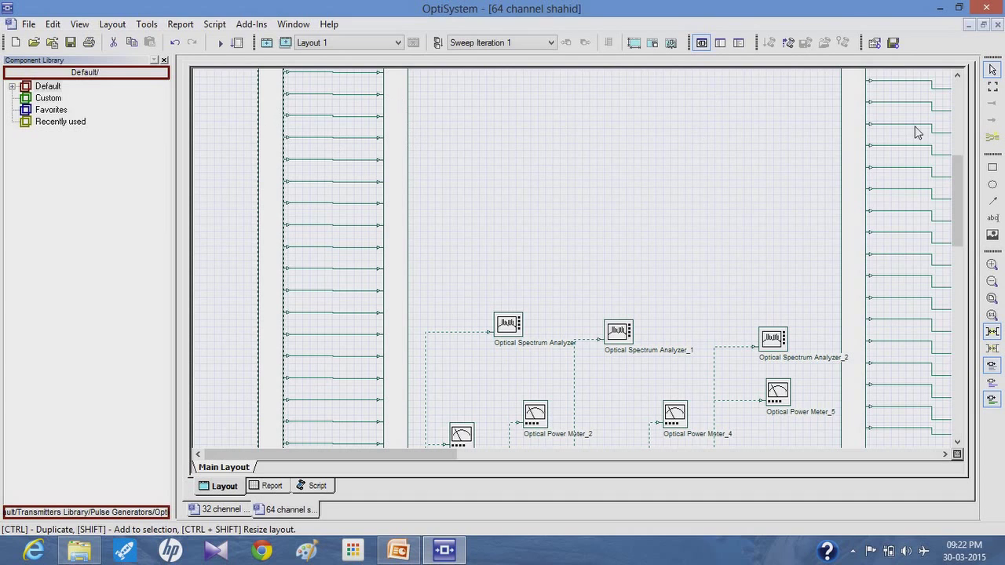
Display the multiplexed signal's spectrum in the first Optical Spectrum Analyzer after the WDM Mux.
{"action": "left_click_drag", "start_coordinate": [960, 181], "coordinate": [956, 233]}
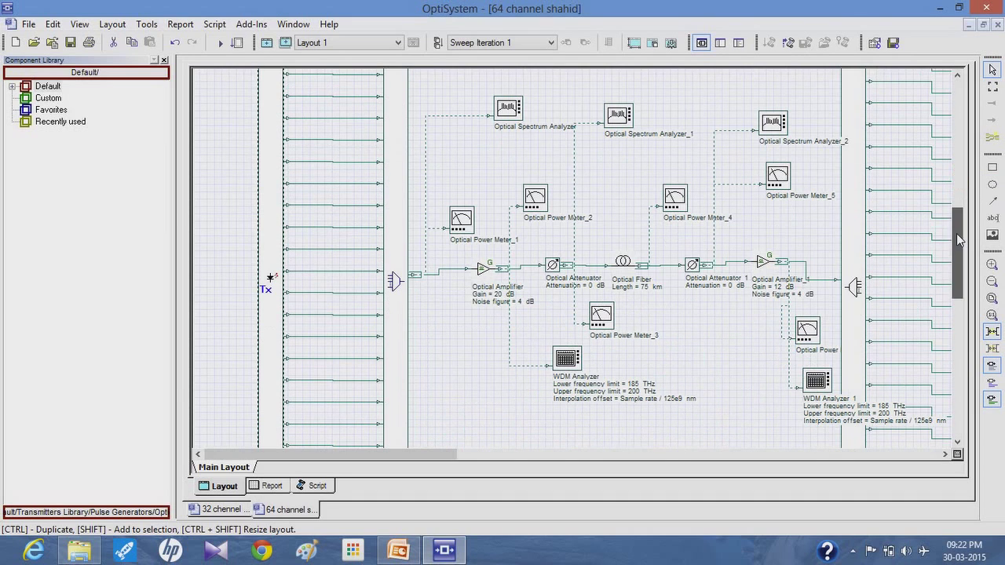
{"action": "double_click", "coordinate": [508, 112]}
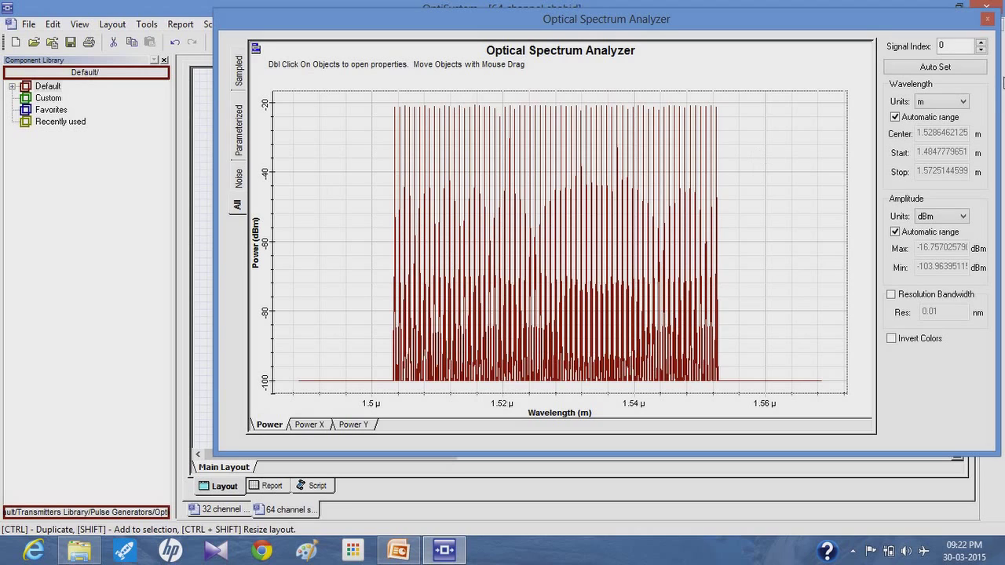
Show the multiplexed spectrum with frequency in Hz and amplitude in W, then close the Optical Spectrum Analyzer.
{"action": "left_click", "coordinate": [946, 103]}
{"action": "left_click", "coordinate": [945, 115]}
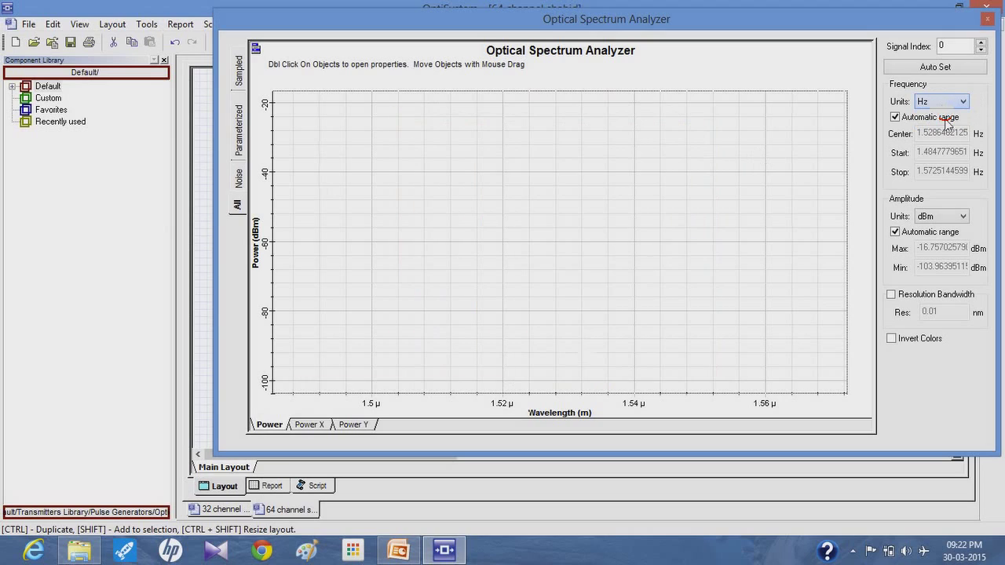
{"action": "left_click", "coordinate": [956, 221]}
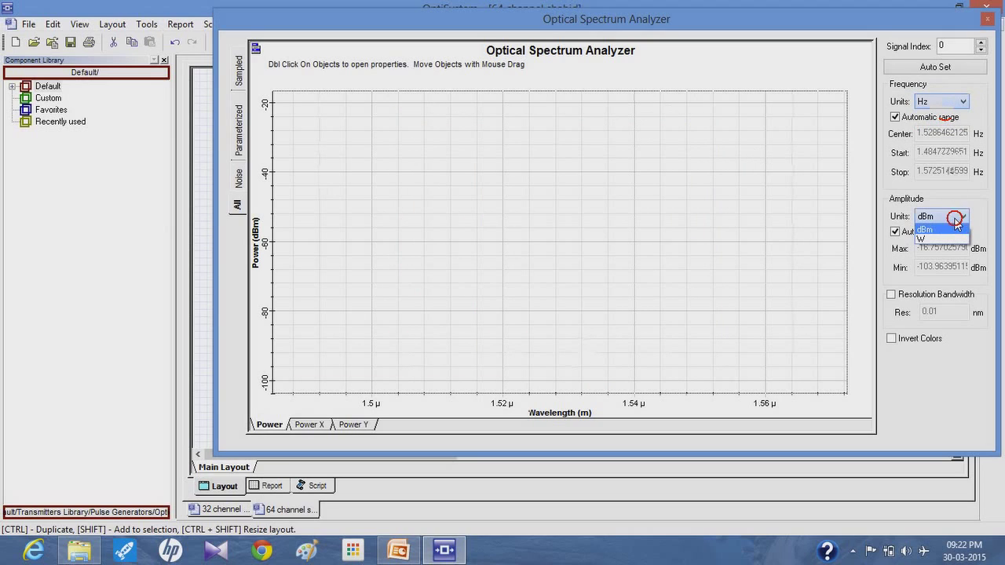
{"action": "left_click", "coordinate": [939, 240]}
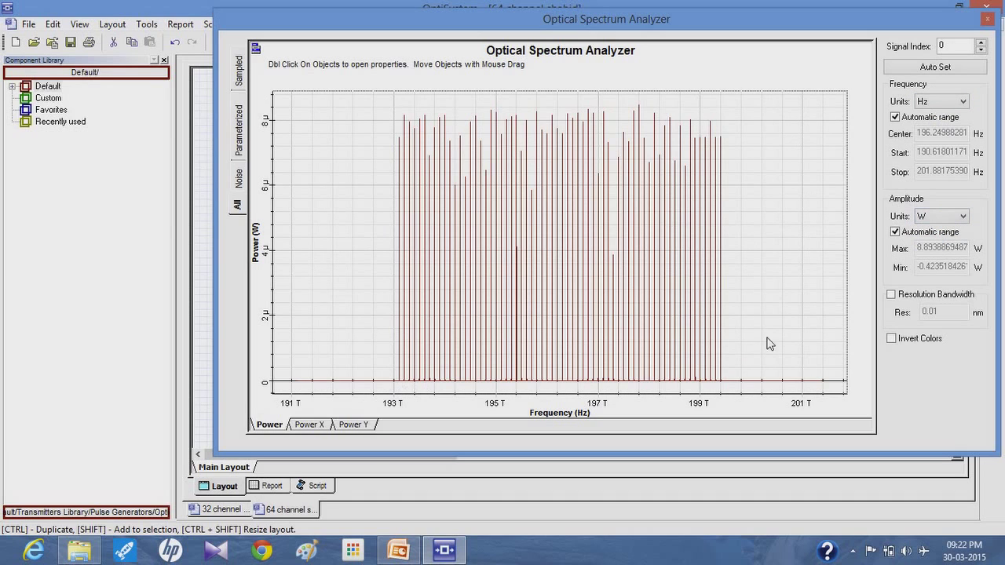
{"action": "left_click", "coordinate": [724, 384]}
{"action": "left_click", "coordinate": [986, 18]}
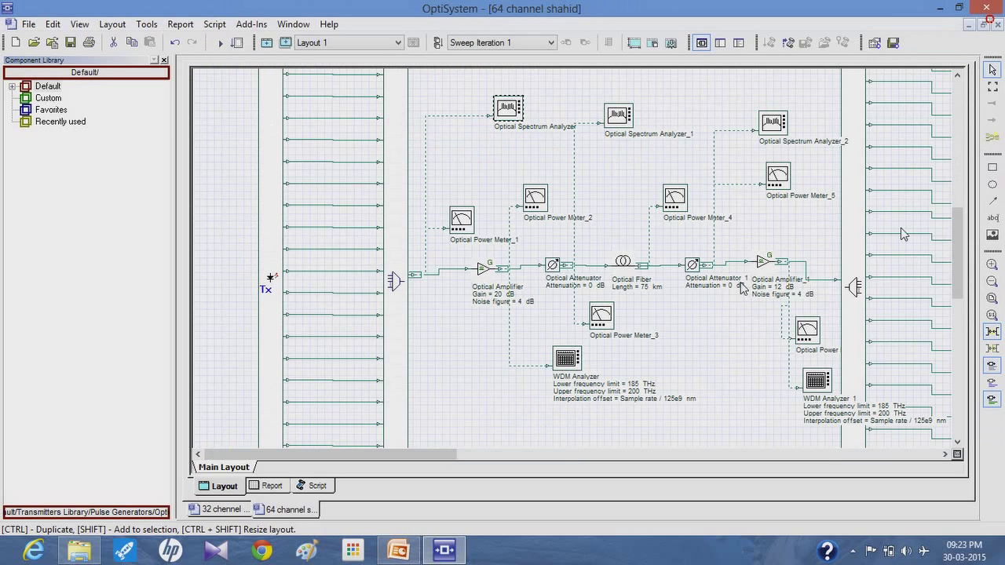
Read the total power on Optical Power Meter_2 after the first optical amplifier, then close the meter.
{"action": "double_click", "coordinate": [534, 191]}
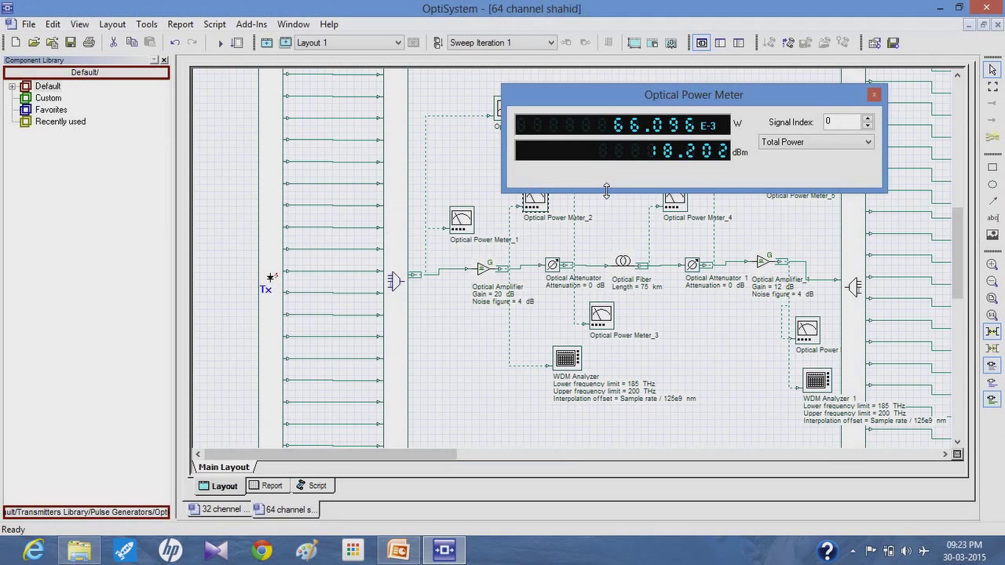
{"action": "left_click", "coordinate": [875, 94]}
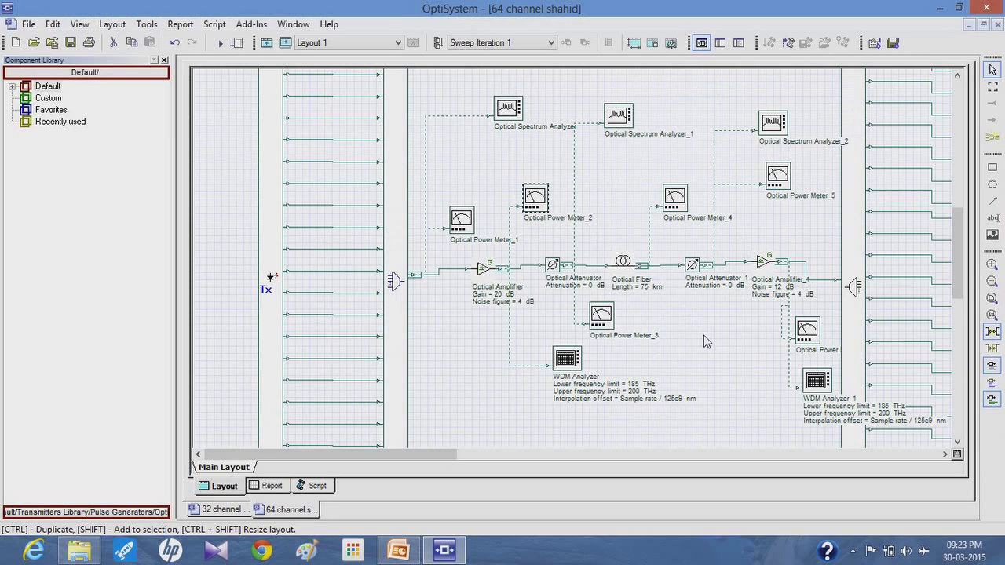
Open WDM Analyzer_1 after the second amplifier and enlarge its window to show every column through OSNR and more channel rows.
{"action": "double_click", "coordinate": [820, 382]}
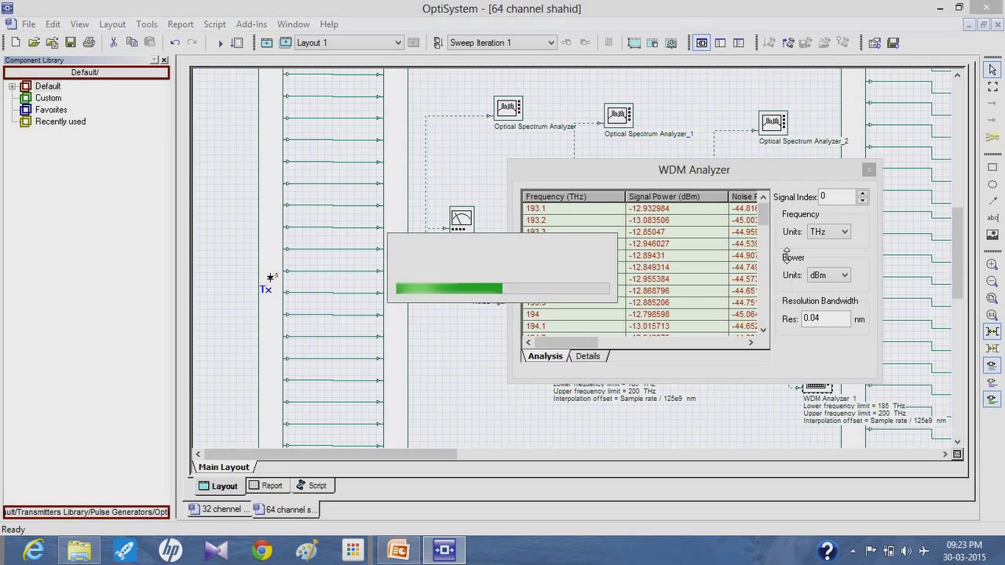
{"action": "left_click", "coordinate": [741, 181]}
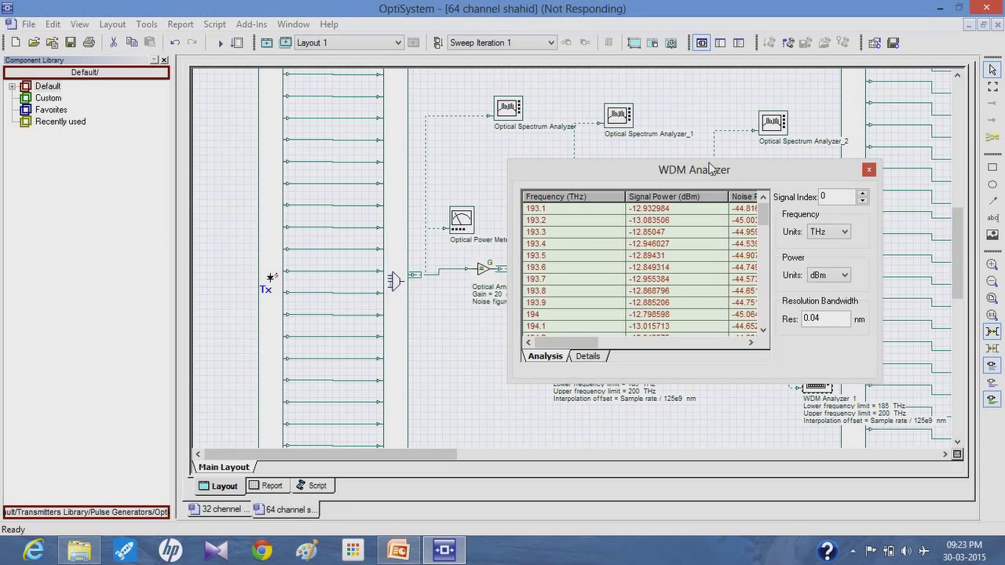
{"action": "left_click_drag", "start_coordinate": [707, 161], "coordinate": [700, 65]}
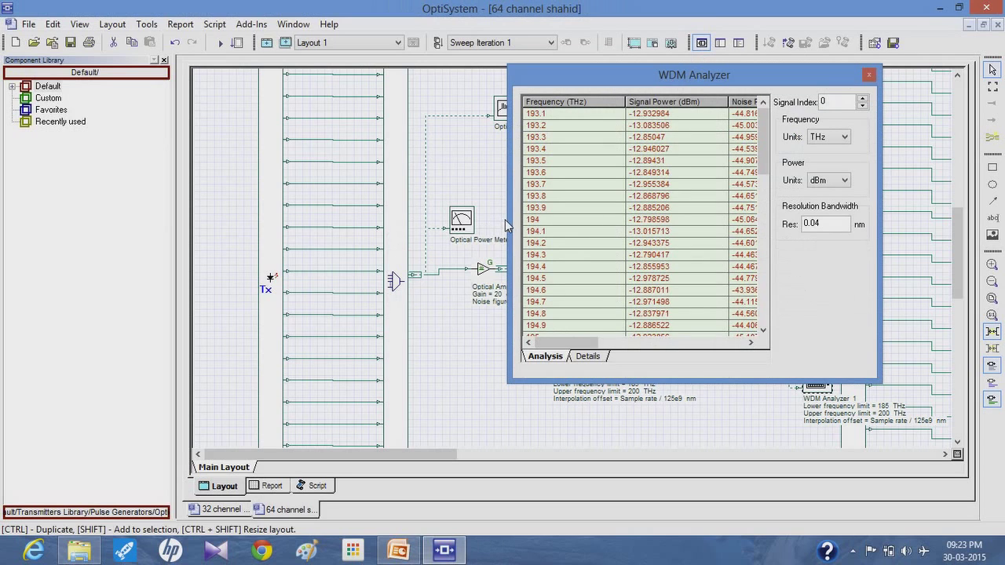
{"action": "left_click_drag", "start_coordinate": [509, 228], "coordinate": [167, 239]}
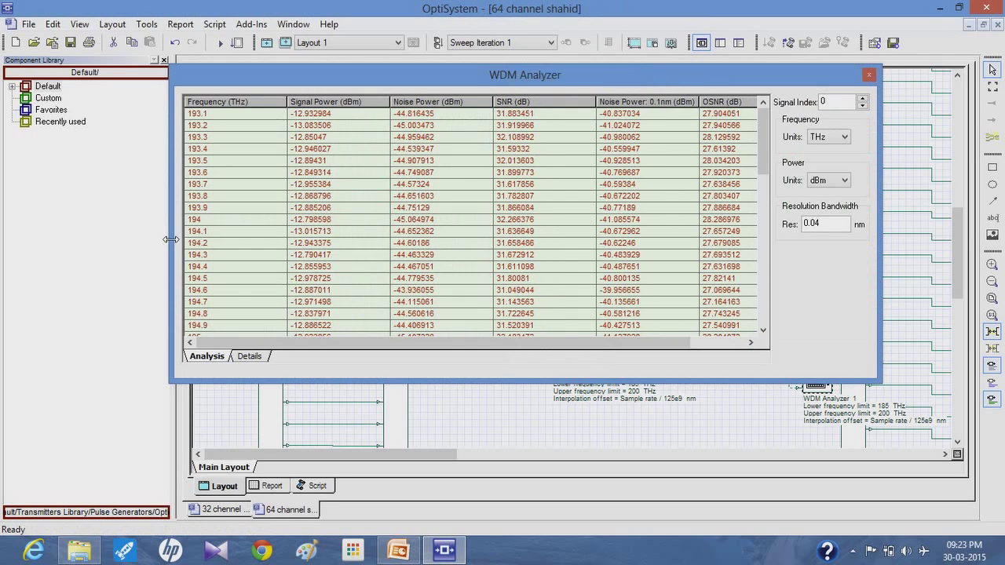
{"action": "left_click_drag", "start_coordinate": [879, 185], "coordinate": [943, 167]}
{"action": "left_click_drag", "start_coordinate": [615, 382], "coordinate": [602, 487]}
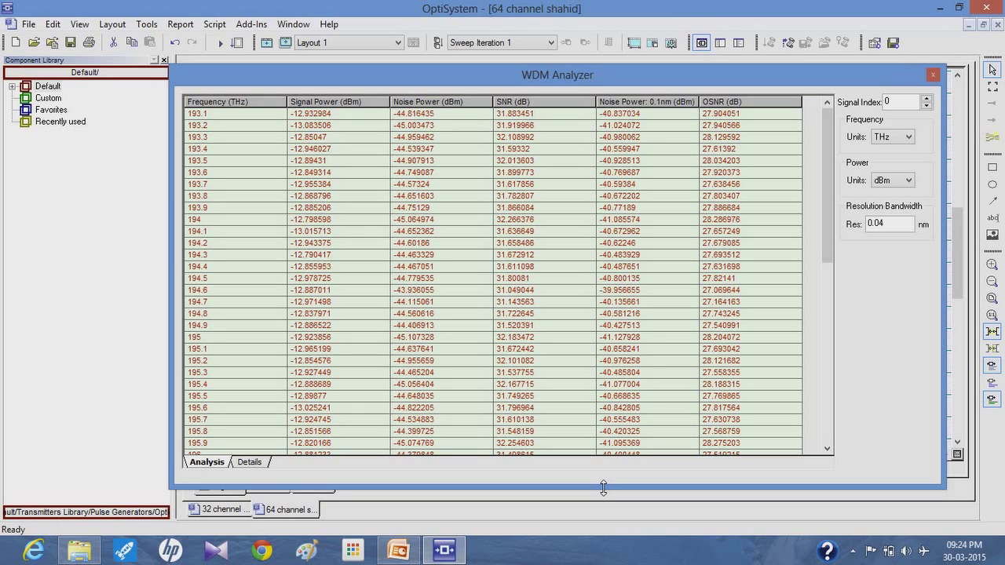
{"action": "left_click_drag", "start_coordinate": [603, 487], "coordinate": [602, 509]}
Review the signal power, noise power, SNR and OSNR of all channels up to 199.4 THz, then close the WDM Analyzer.
{"action": "left_click_drag", "start_coordinate": [831, 276], "coordinate": [833, 350]}
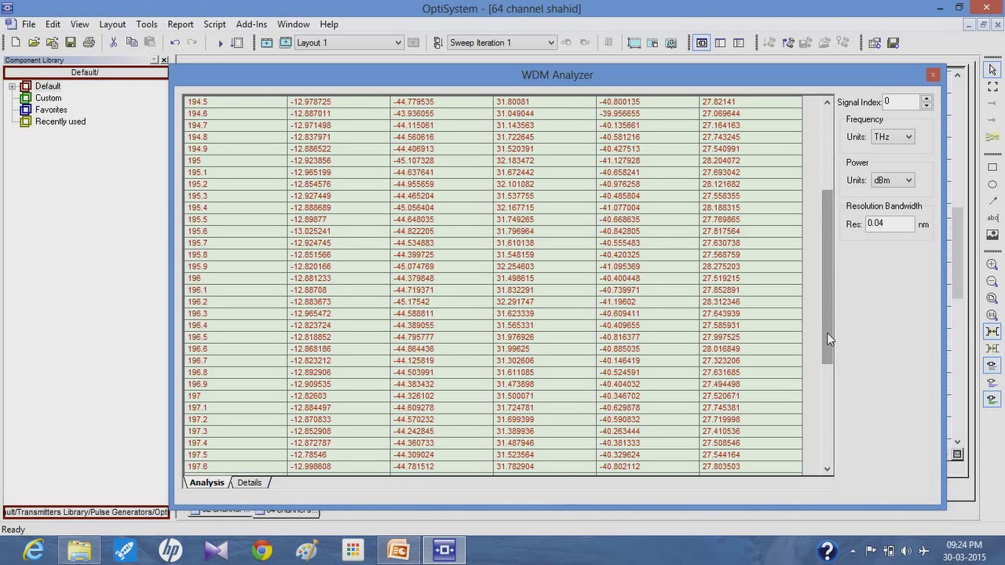
{"action": "left_click_drag", "start_coordinate": [828, 337], "coordinate": [828, 469]}
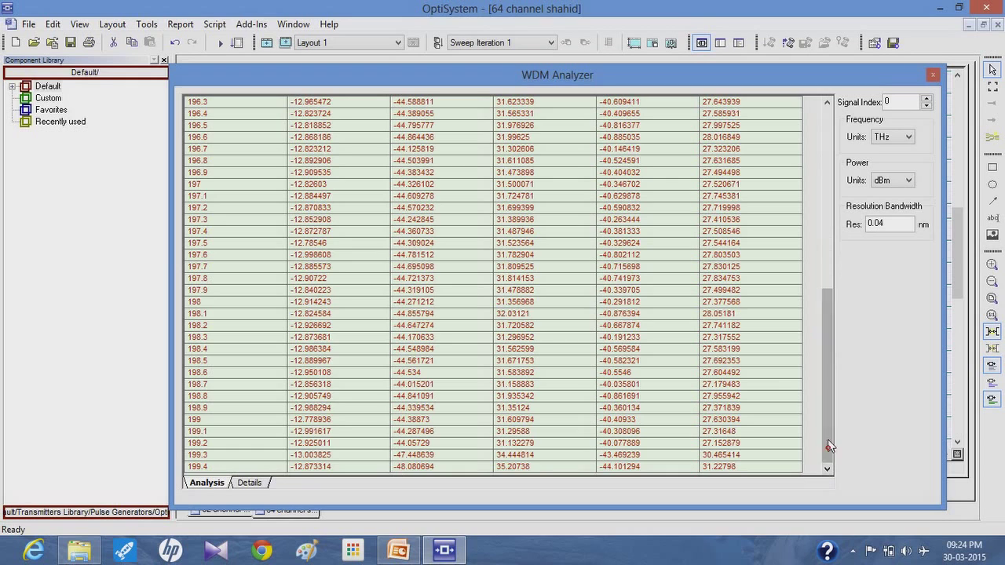
{"action": "left_click_drag", "start_coordinate": [827, 452], "coordinate": [828, 342]}
{"action": "left_click_drag", "start_coordinate": [824, 287], "coordinate": [828, 222]}
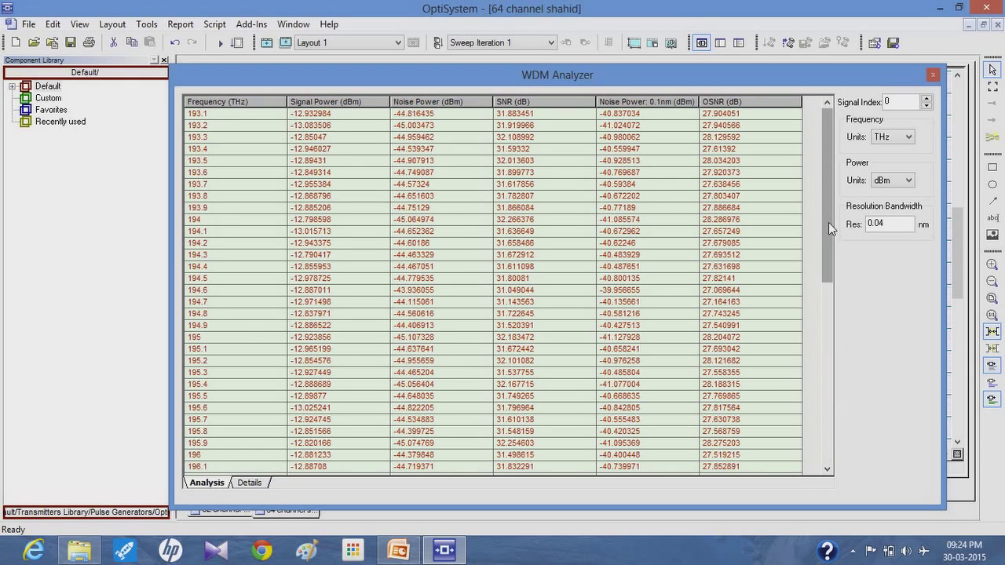
{"action": "left_click", "coordinate": [932, 76]}
Switch to the 3rd review presentation in PowerPoint and examine the OSNR vs VARIOUS CHANNELS chart for 50 km and 100 km.
{"action": "left_click", "coordinate": [399, 551]}
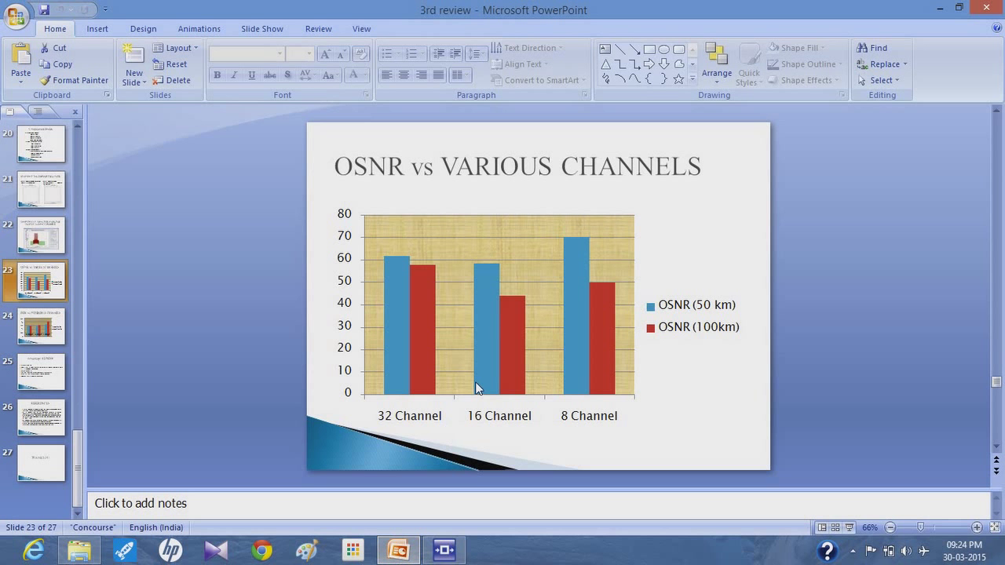
{"action": "double_click", "coordinate": [485, 342]}
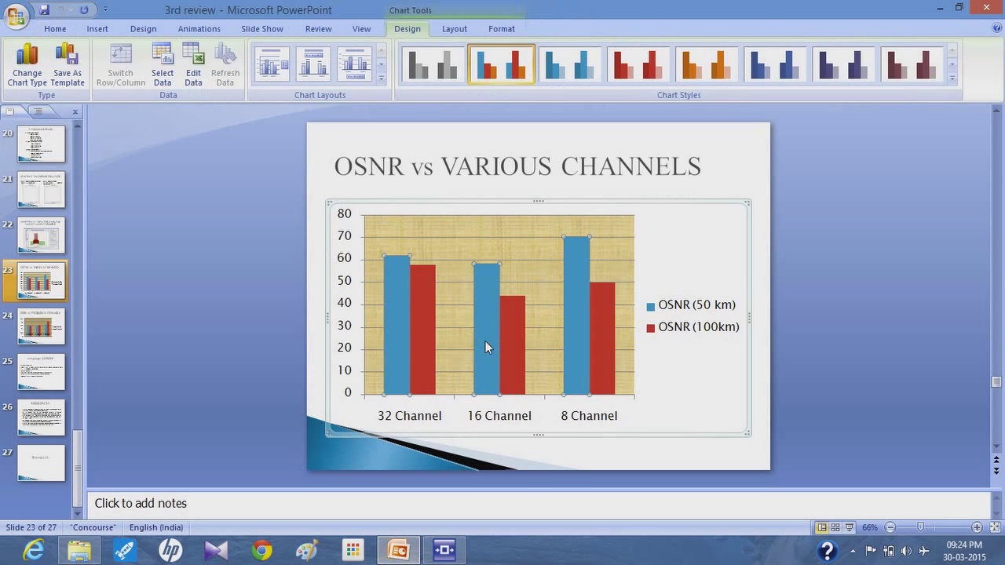
{"action": "double_click", "coordinate": [474, 165]}
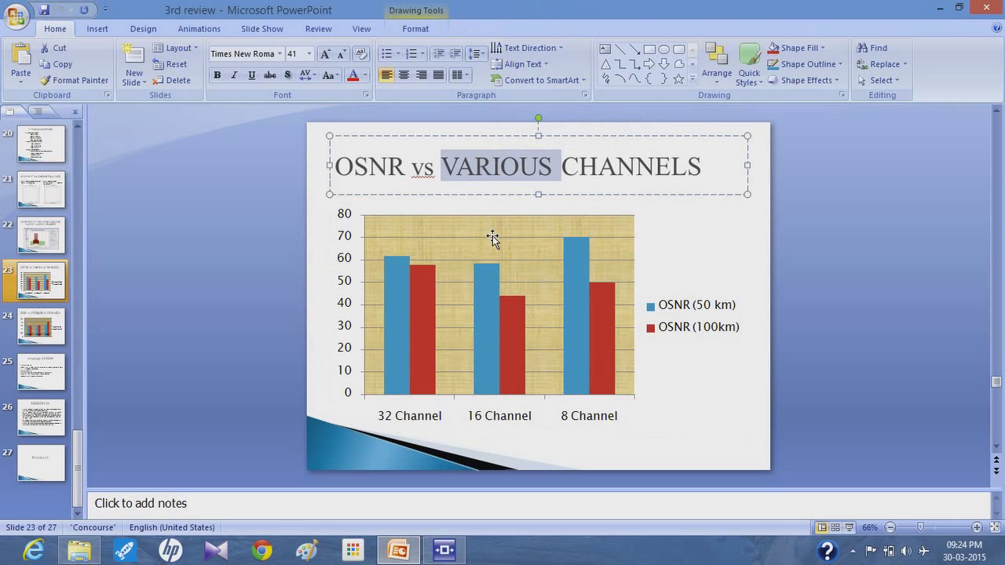
{"action": "left_click", "coordinate": [551, 238]}
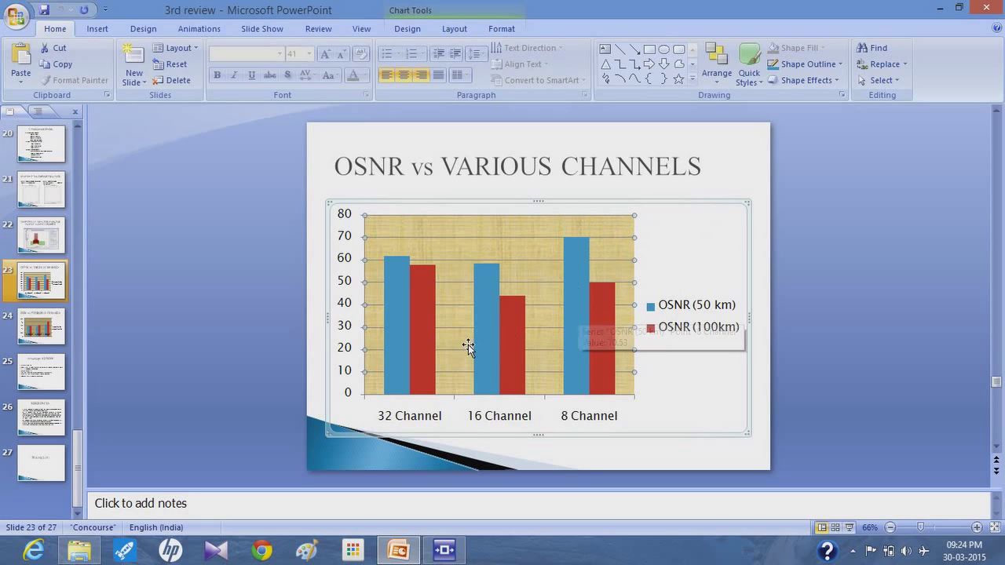
{"action": "mouse_move", "coordinate": [396, 348]}
{"action": "key", "text": "Up"}
{"action": "key", "text": "Up"}
{"action": "key", "text": "Up"}
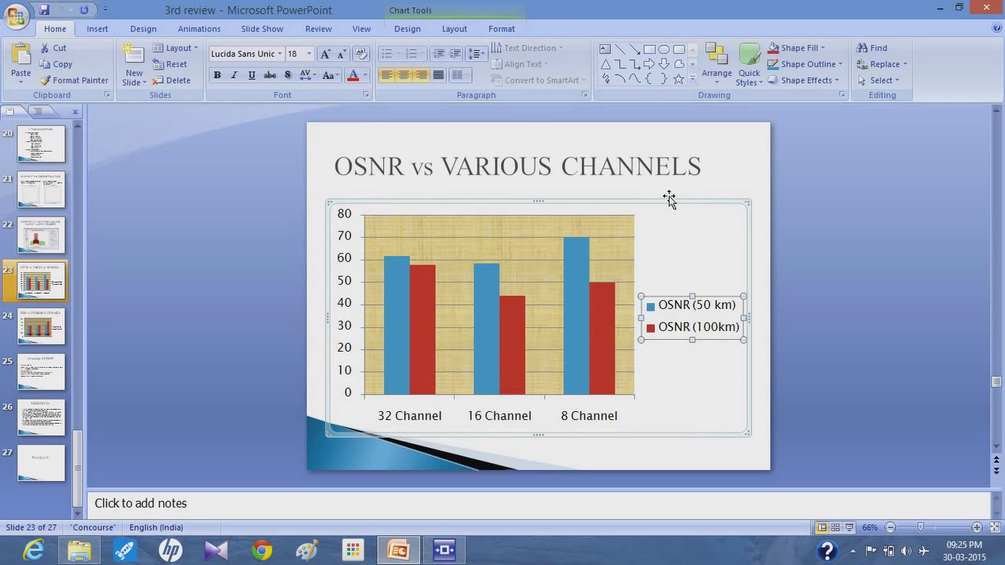
{"action": "left_click", "coordinate": [683, 148]}
{"action": "left_click", "coordinate": [911, 258]}
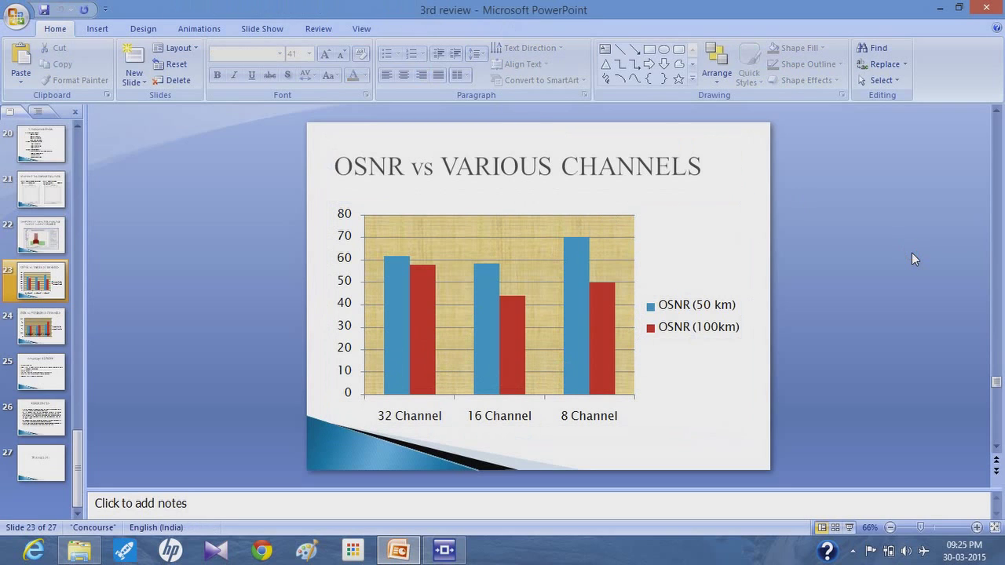
View the BER vs NUMBER OF CHANNELS and Advantage of DWDM slides, dismiss the file-type prompt, and continue to the REFERENCES slide.
{"action": "scroll", "coordinate": [911, 258], "scroll_direction": "down", "scroll_amount": 1}
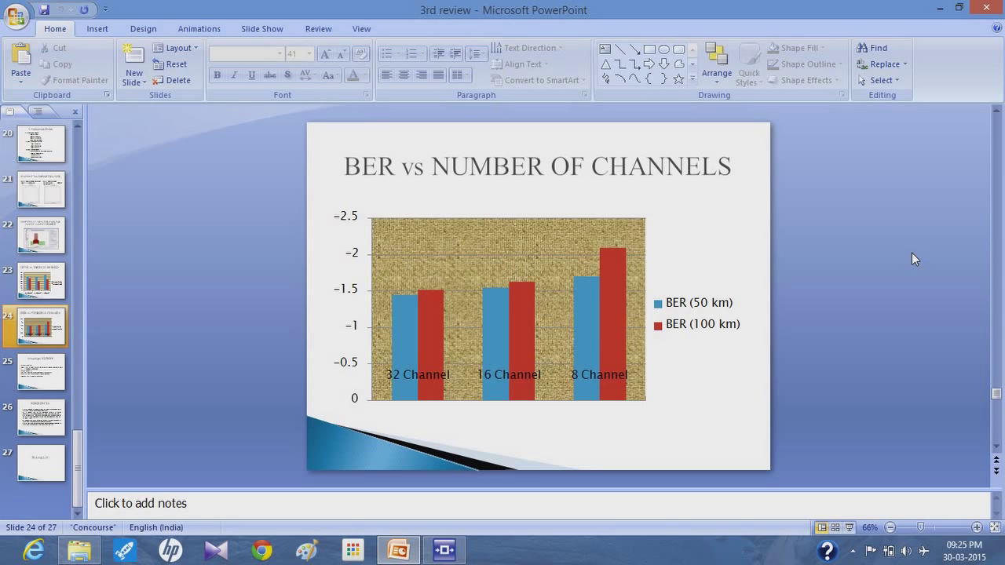
{"action": "scroll", "coordinate": [911, 252], "scroll_direction": "down", "scroll_amount": 1}
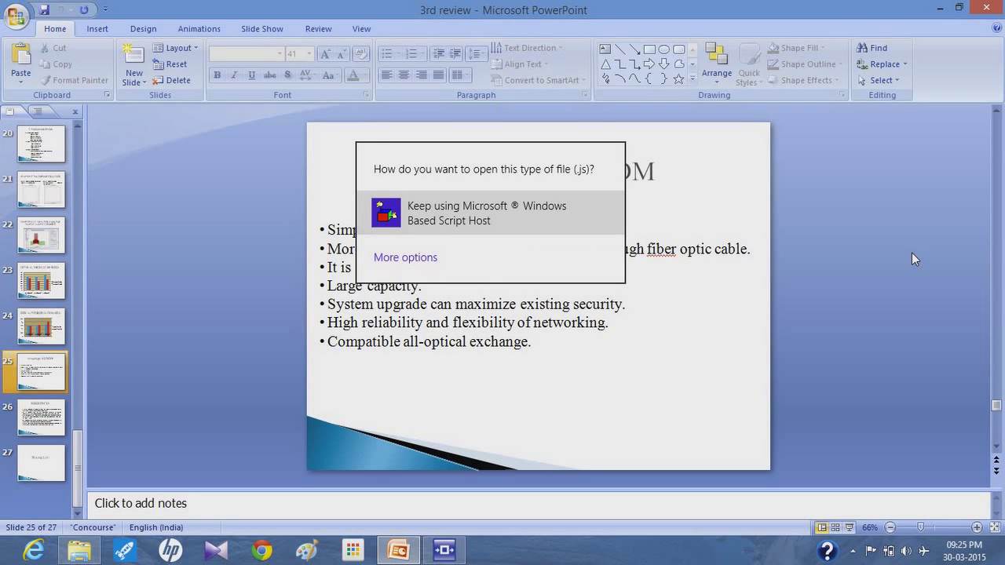
{"action": "left_click", "coordinate": [722, 229]}
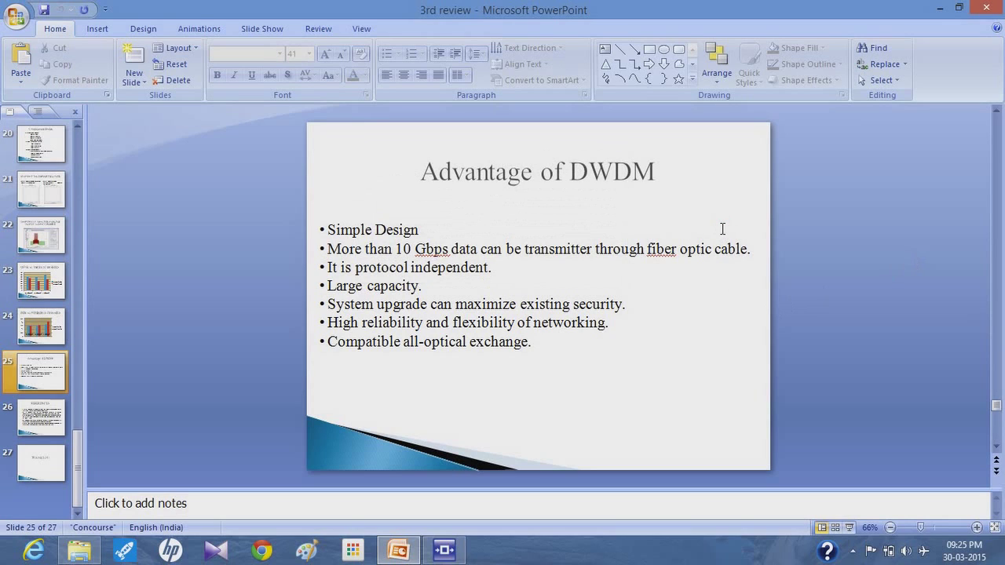
{"action": "scroll", "coordinate": [722, 228], "scroll_direction": "down", "scroll_amount": 1}
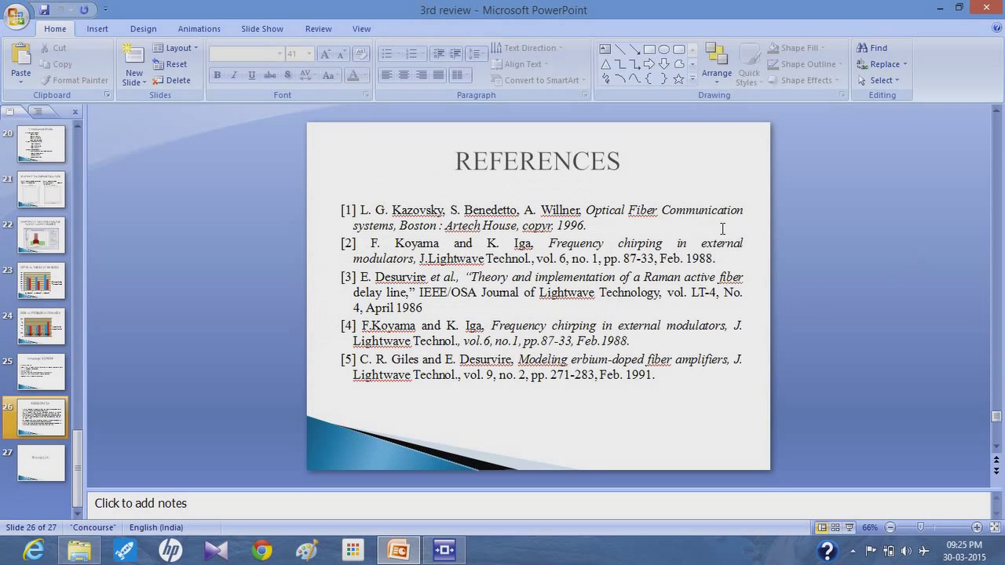